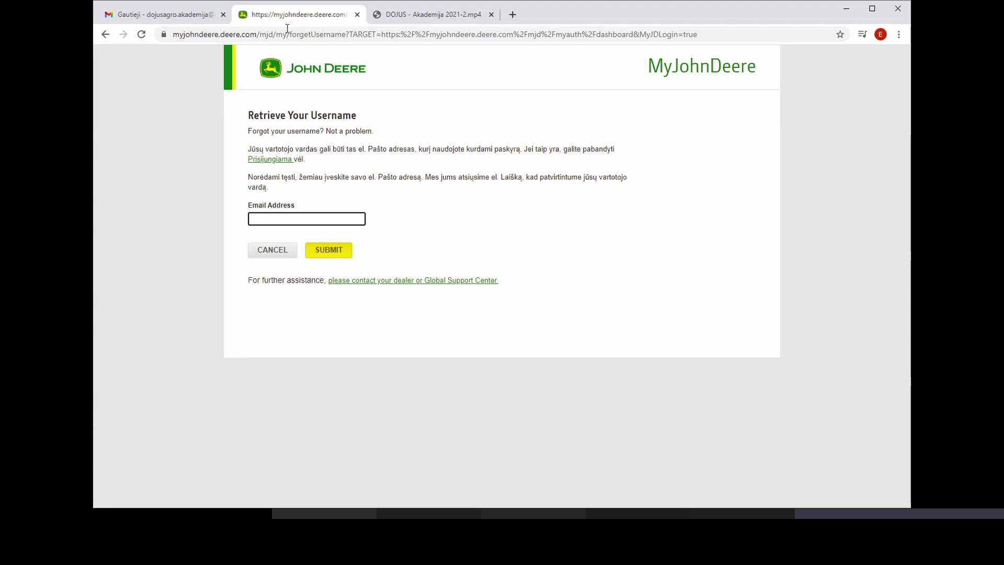
Go back to the sign-in page and empty the autofilled username and password fields
click(104, 36)
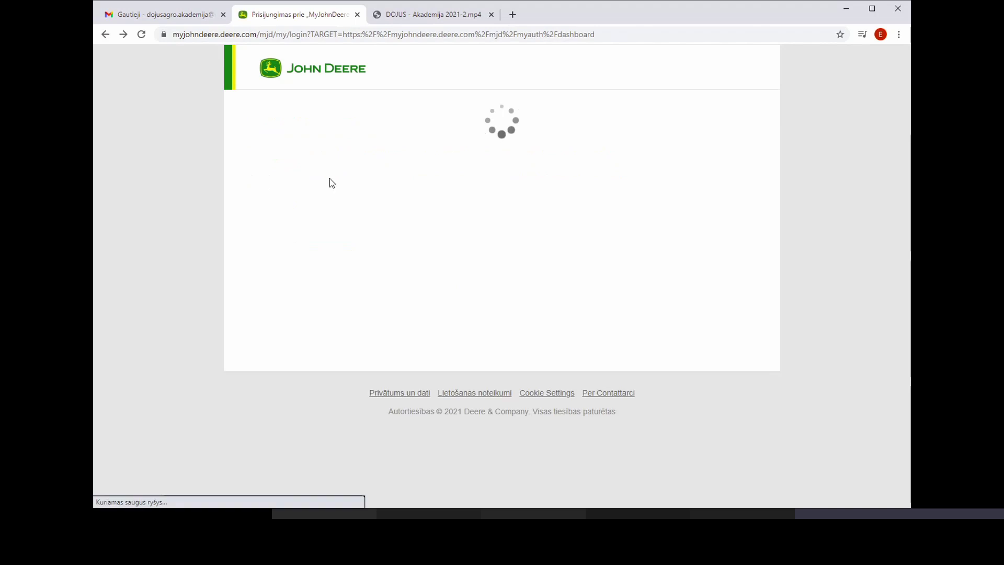
click(338, 155)
key(ctrl+a)
key(BackSpace)
click(437, 199)
click(335, 193)
click(330, 194)
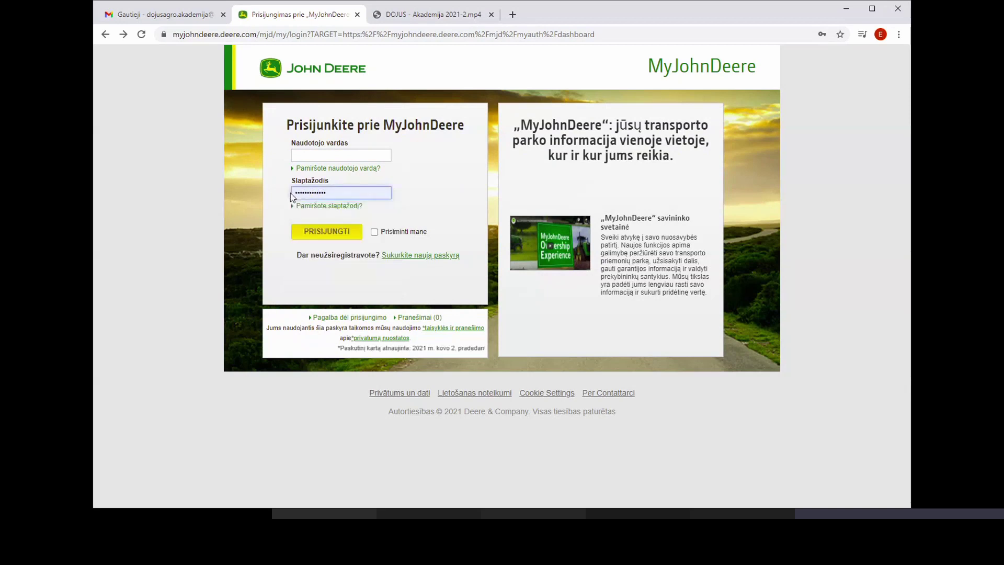
click(330, 194)
key(ctrl+a)
key(BackSpace)
click(439, 198)
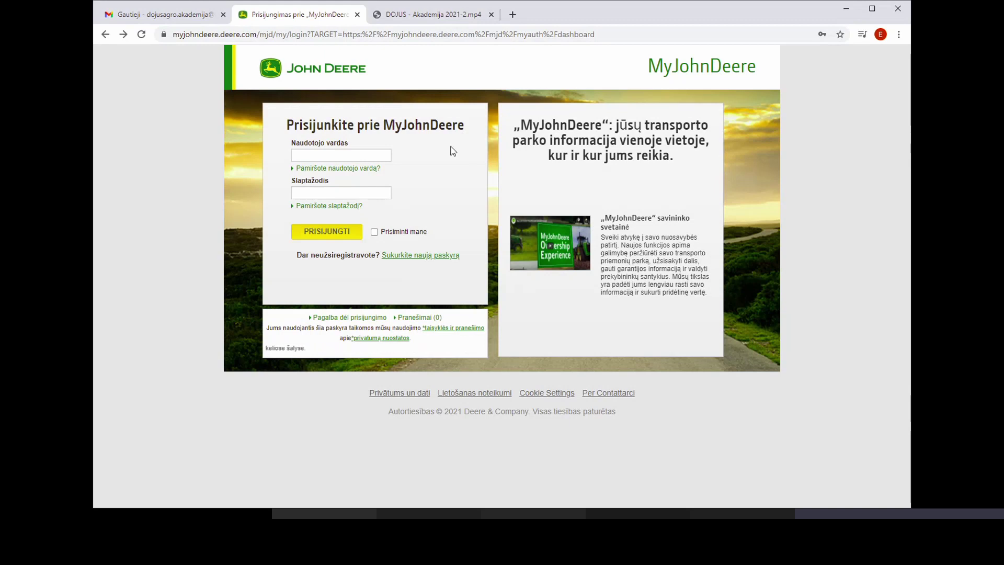
click(339, 209)
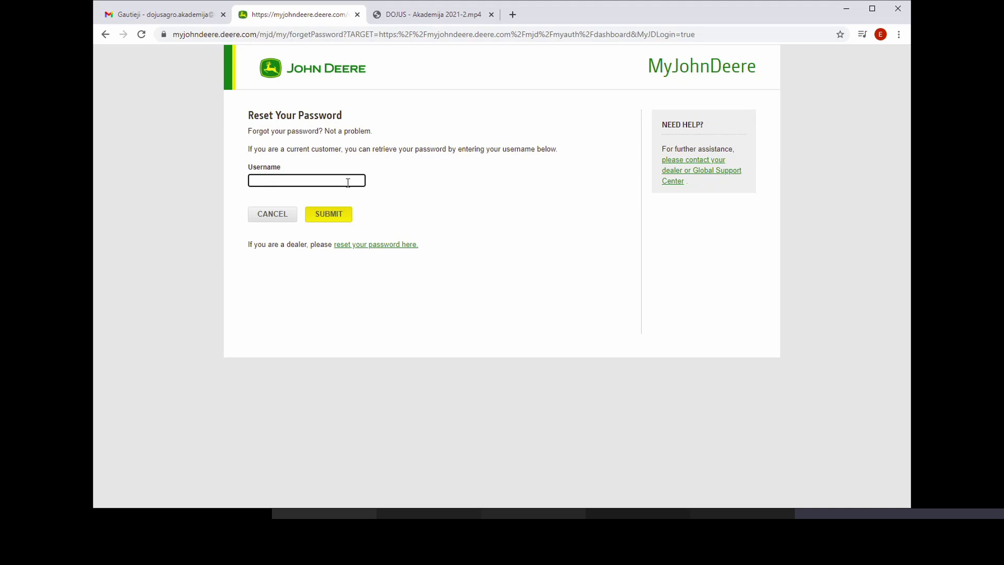
click(106, 35)
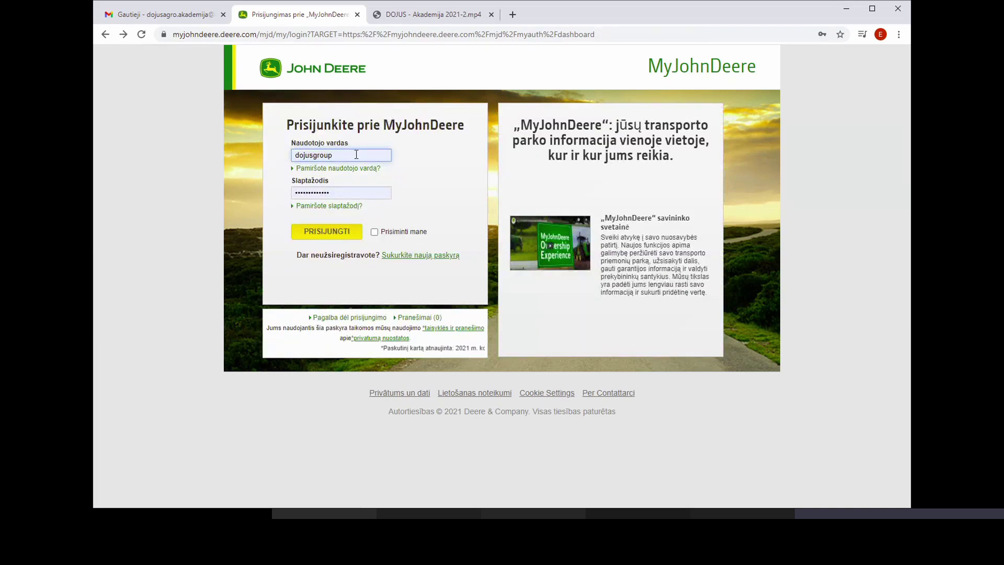
drag(352, 155, 296, 159)
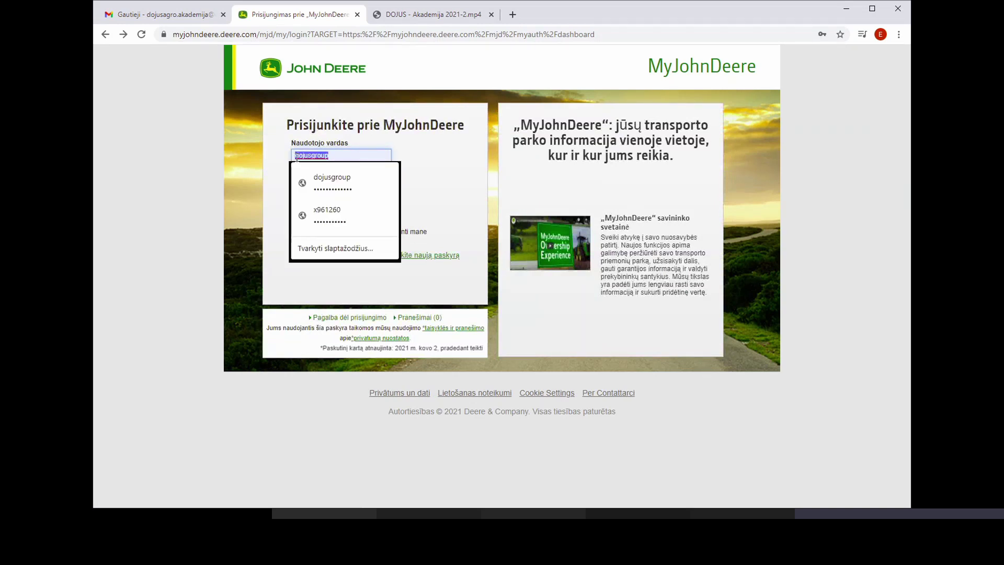
key(BackSpace)
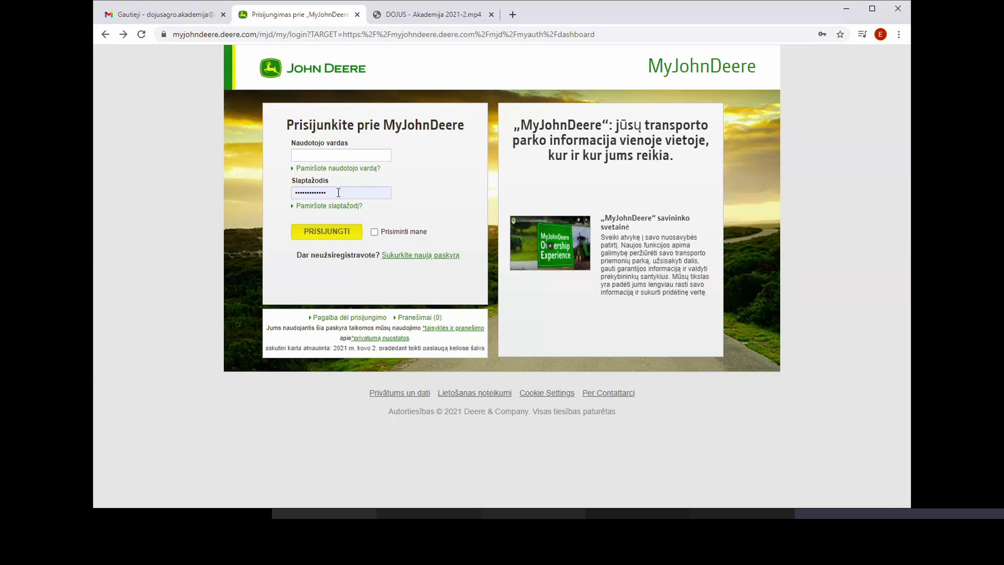
drag(338, 192, 293, 194)
key(BackSpace)
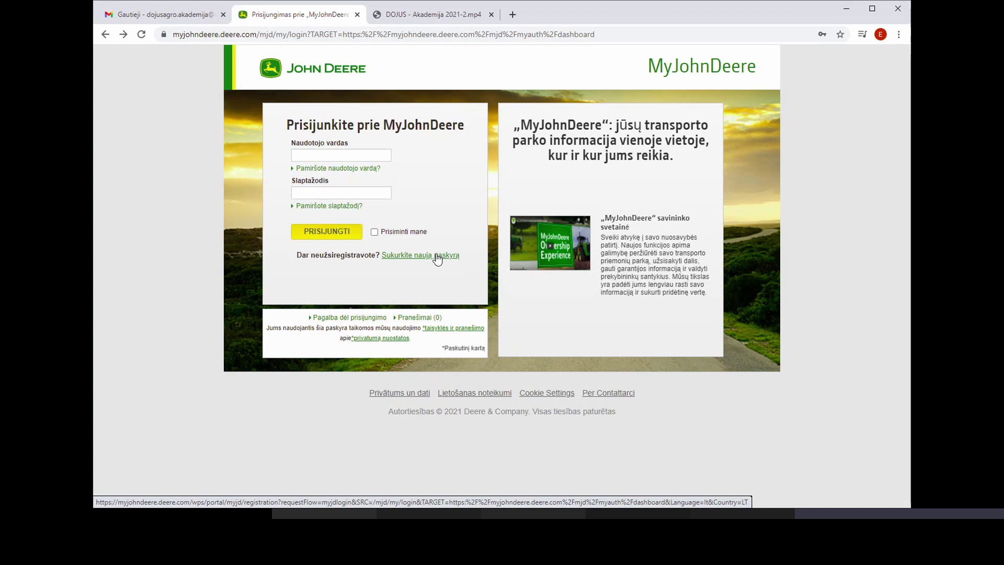
Open the 'Sukurkite naują paskyrą' registration form and enter the new username in Naudotojo vardas
click(437, 259)
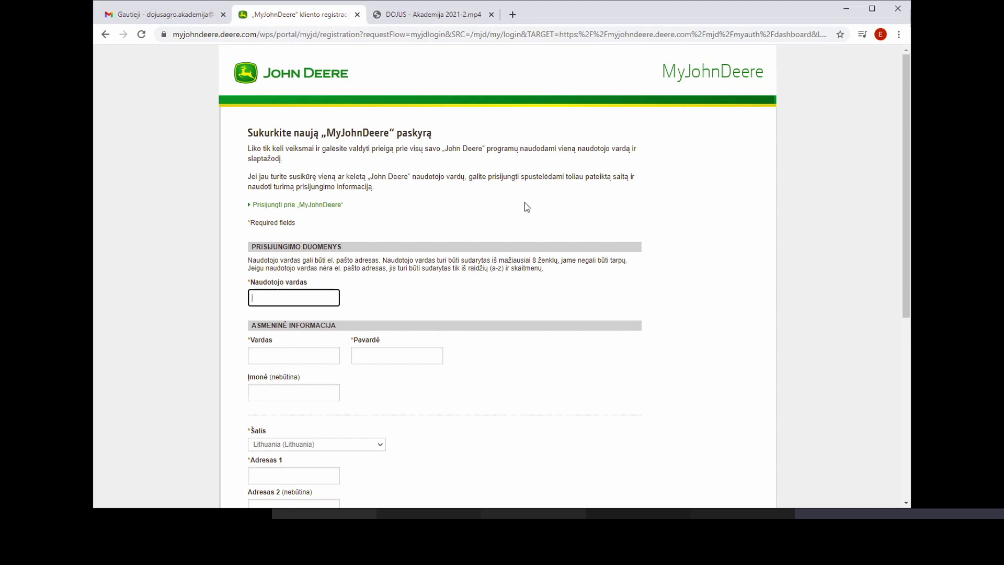
drag(904, 171, 899, 265)
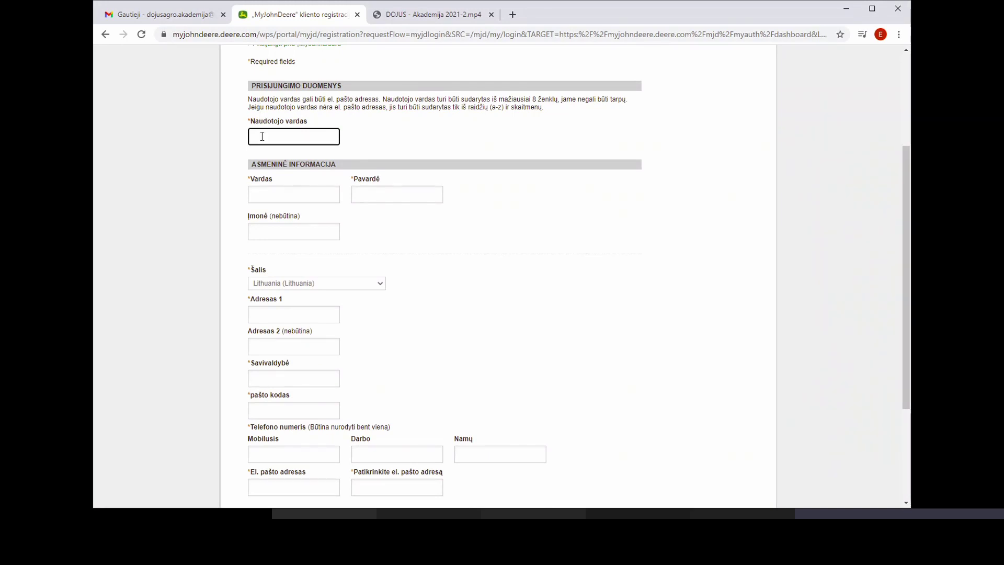
text(DOJUSakademija1)
Fill in the owner's first and last name, address line, municipality and postal code
click(281, 196)
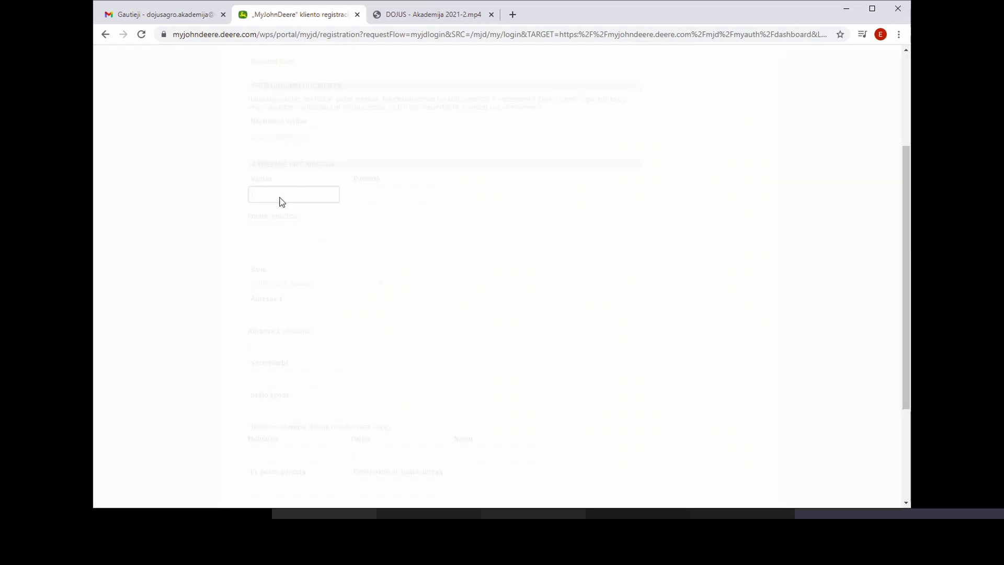
key(Tab)
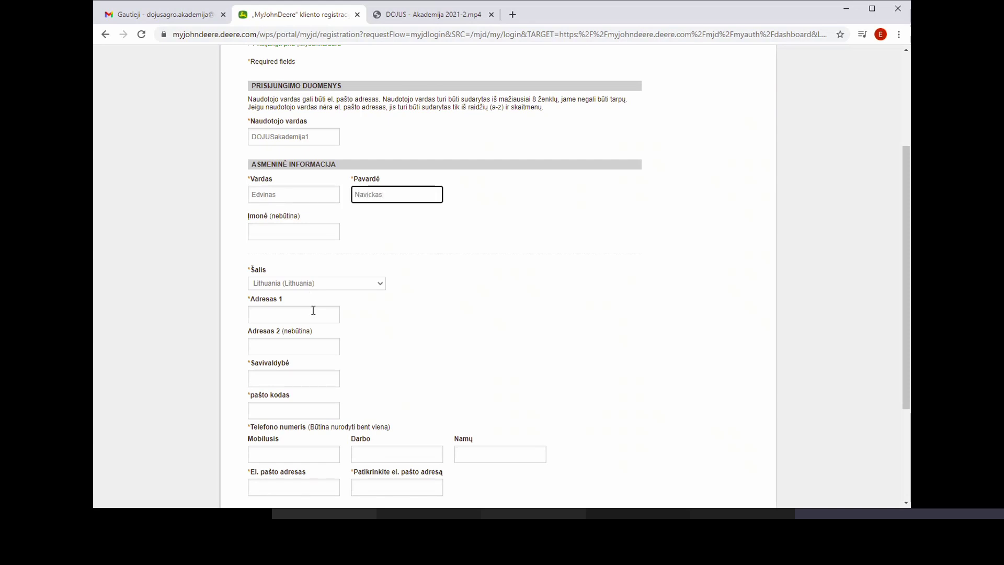
click(293, 315)
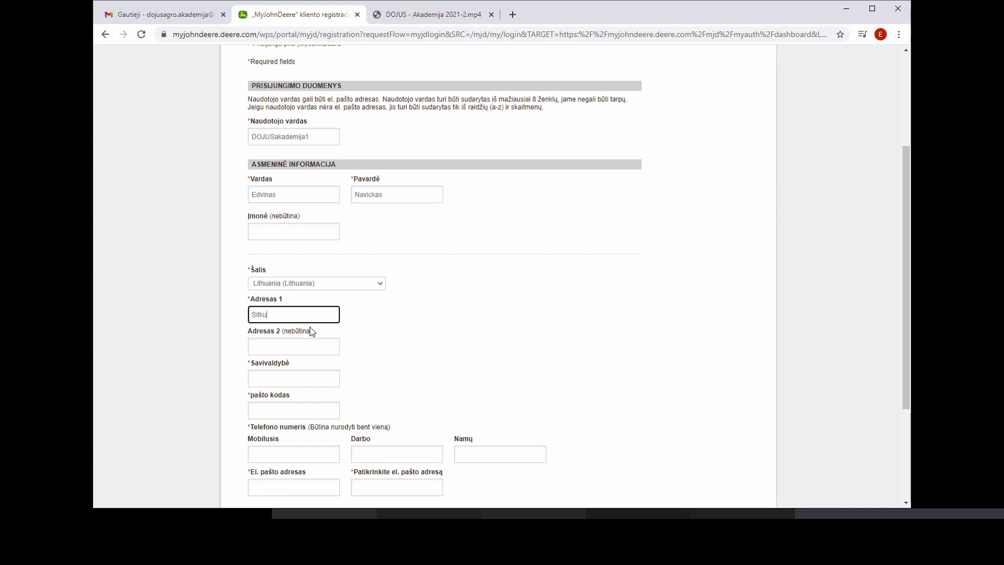
key(Tab)
key(Tab)
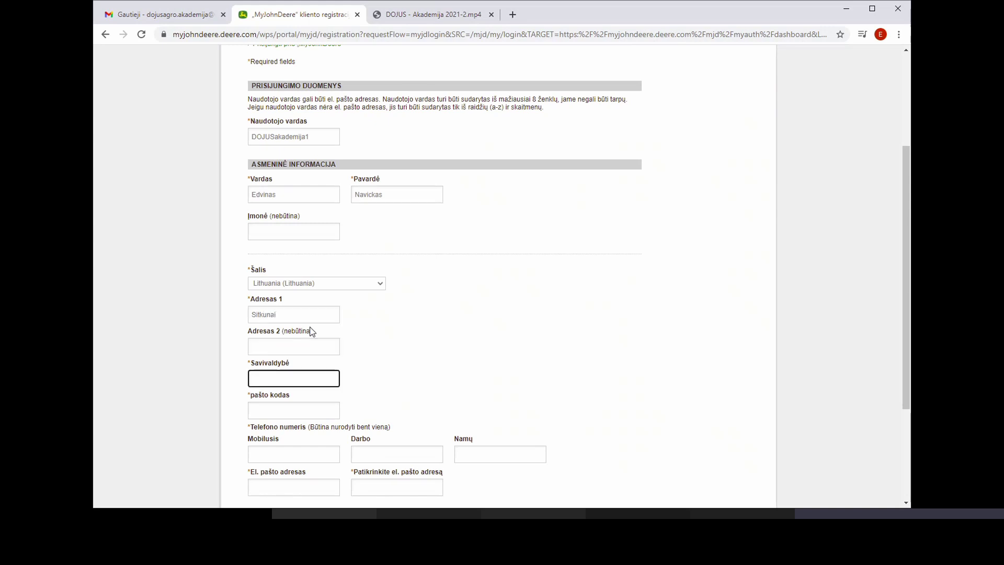
text(Kauno)
key(Tab)
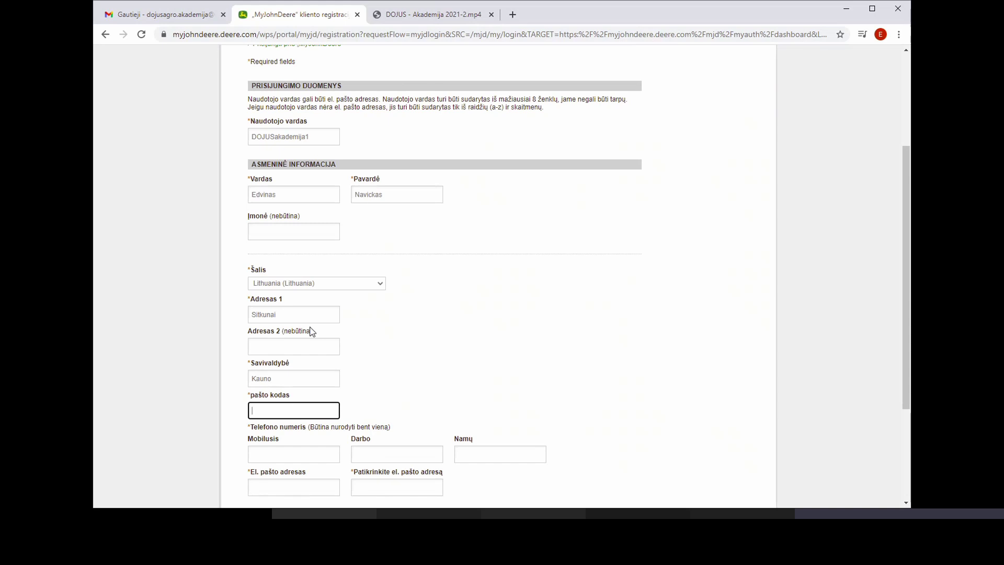
text(01117)
Enter the owner's mobile number and e-mail address, then repeat the e-mail in the confirmation field
click(298, 453)
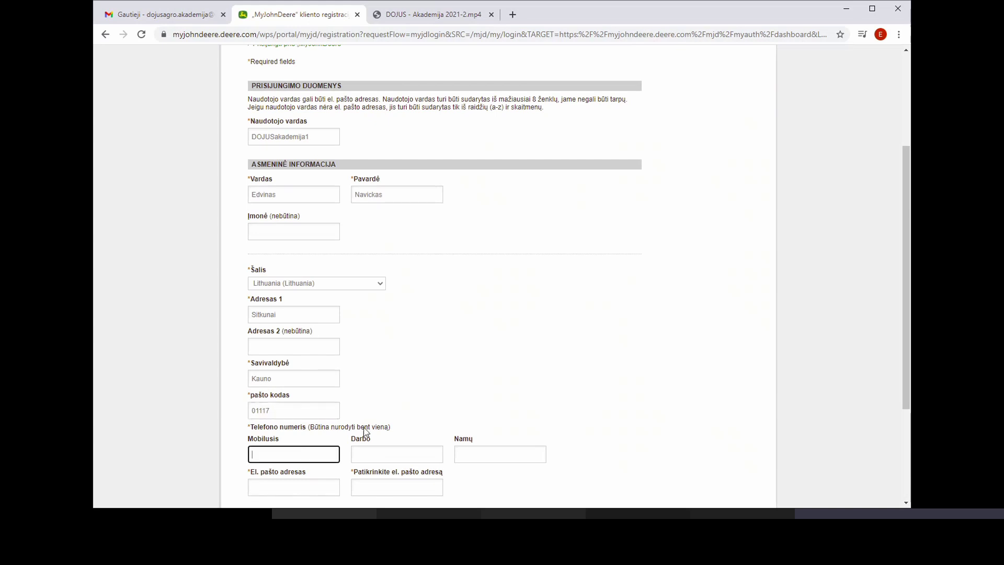
click(313, 485)
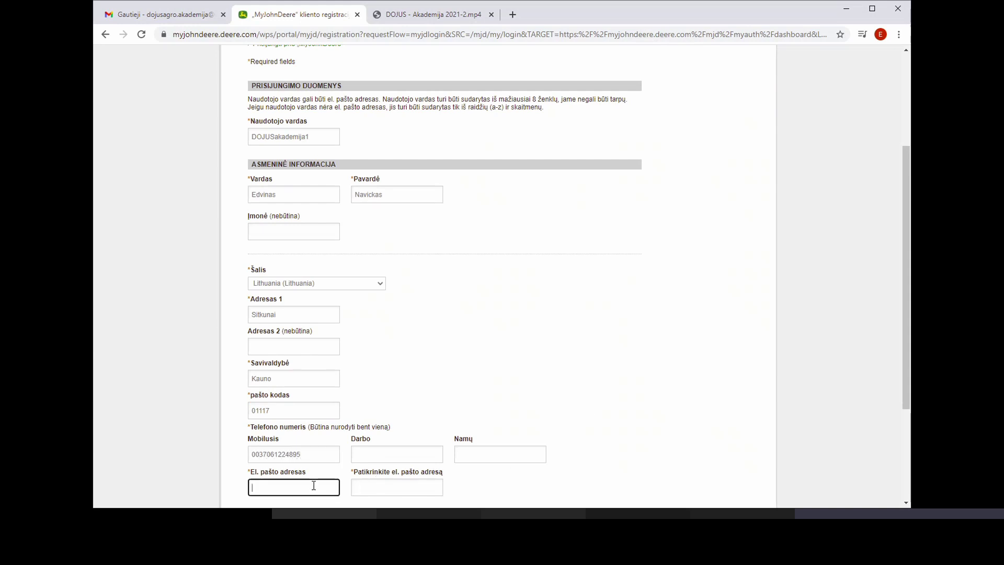
drag(900, 191, 906, 255)
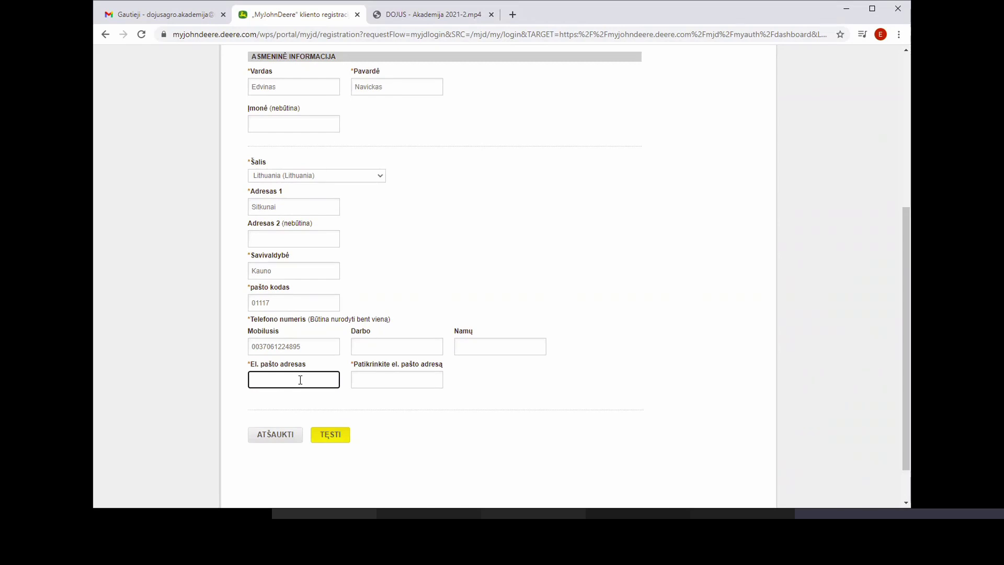
drag(336, 381, 127, 385)
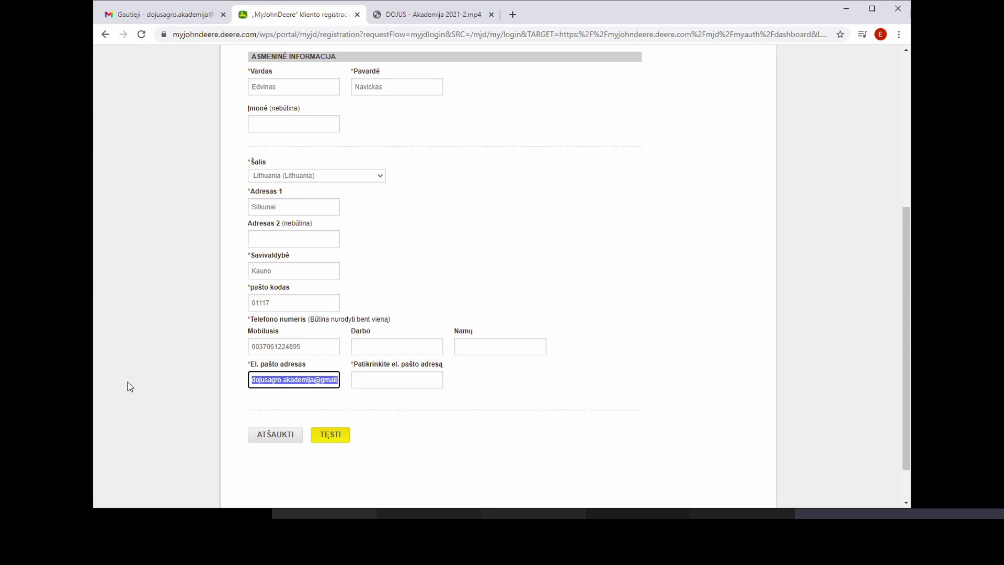
click(385, 378)
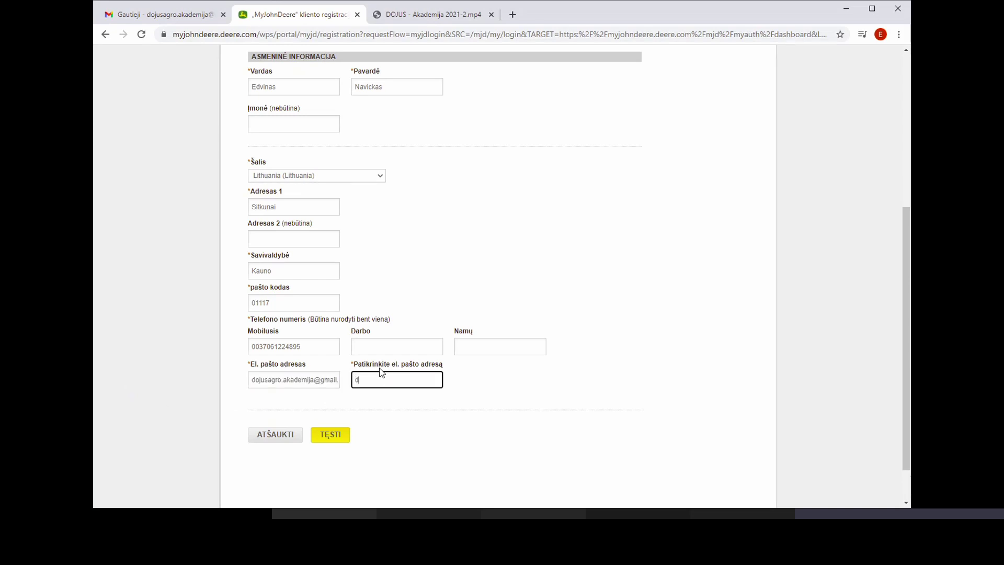
Submit the registration with TĘSTI and choose to continue creating a new user account
click(314, 435)
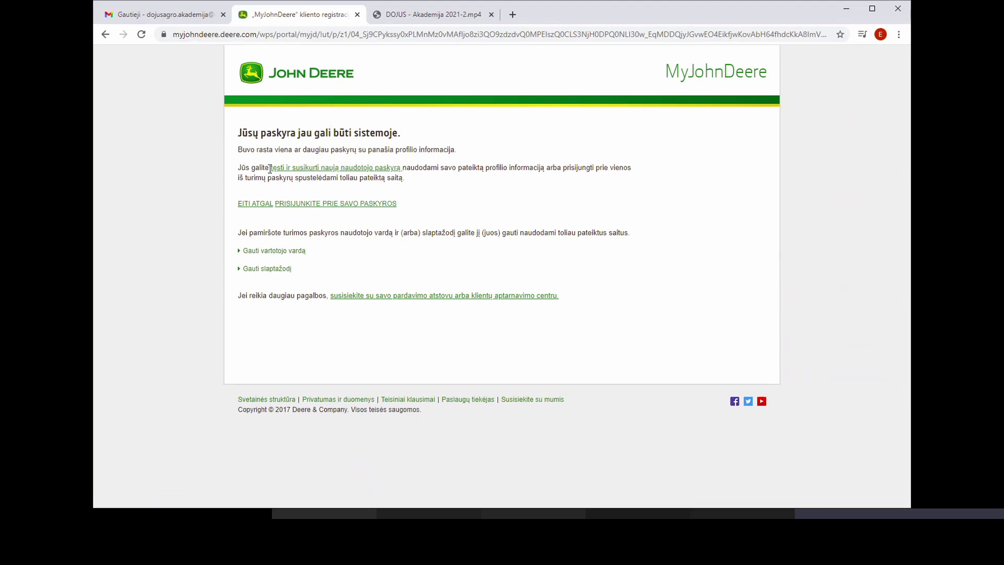
click(349, 172)
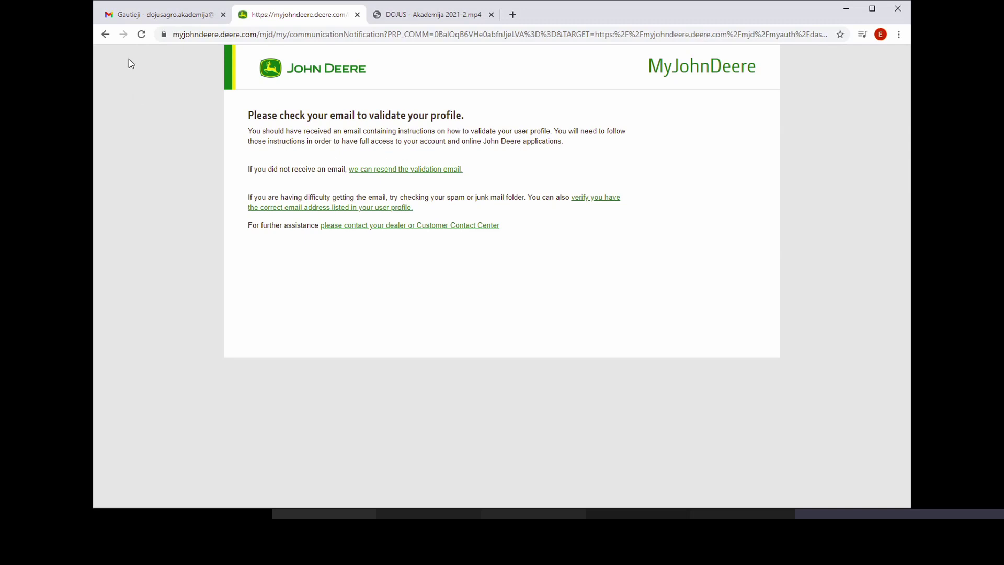
In Gmail, refresh the inbox and open John Deere's 'Patvirtinkite savo naująjį profilį' e-mail
click(189, 20)
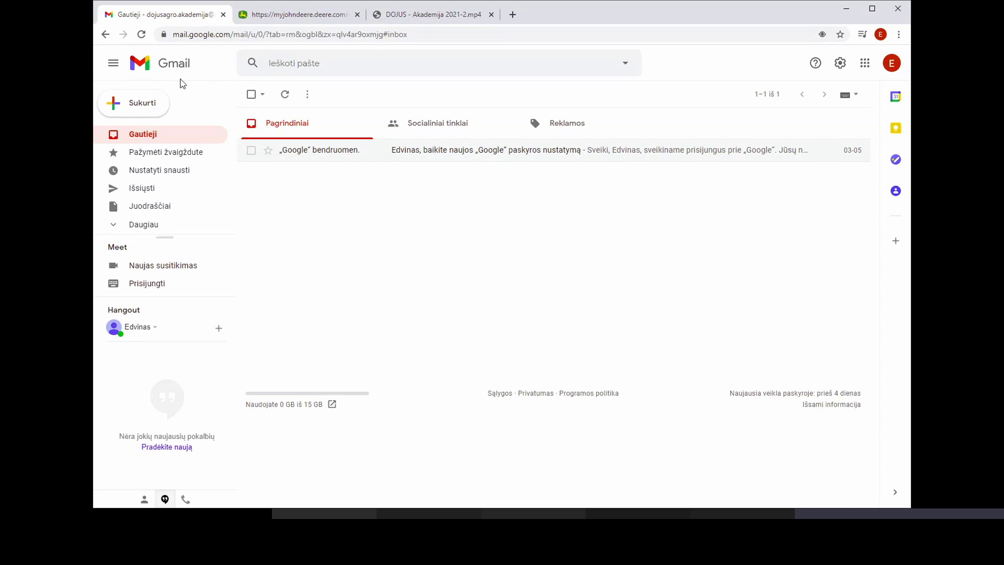
click(142, 36)
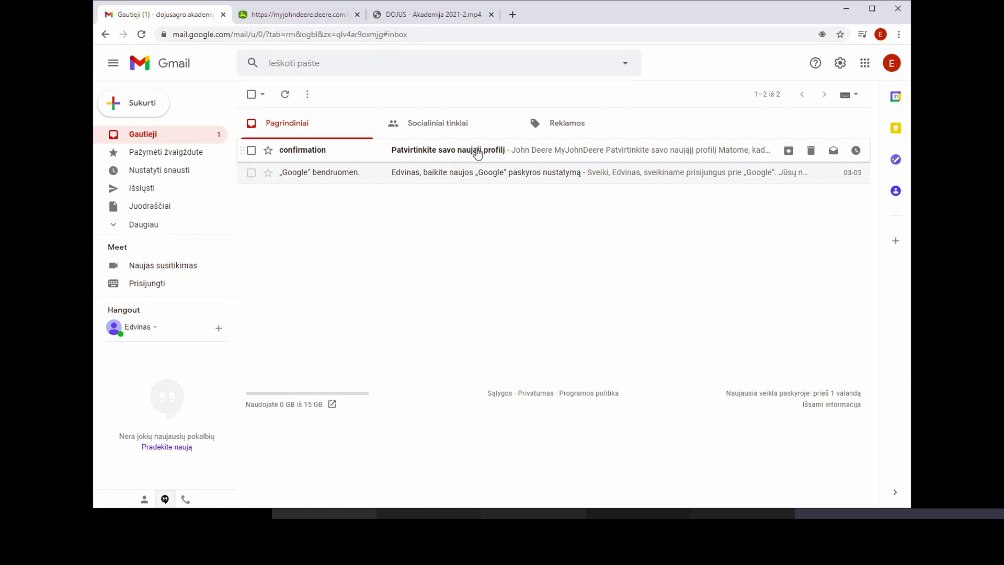
click(478, 152)
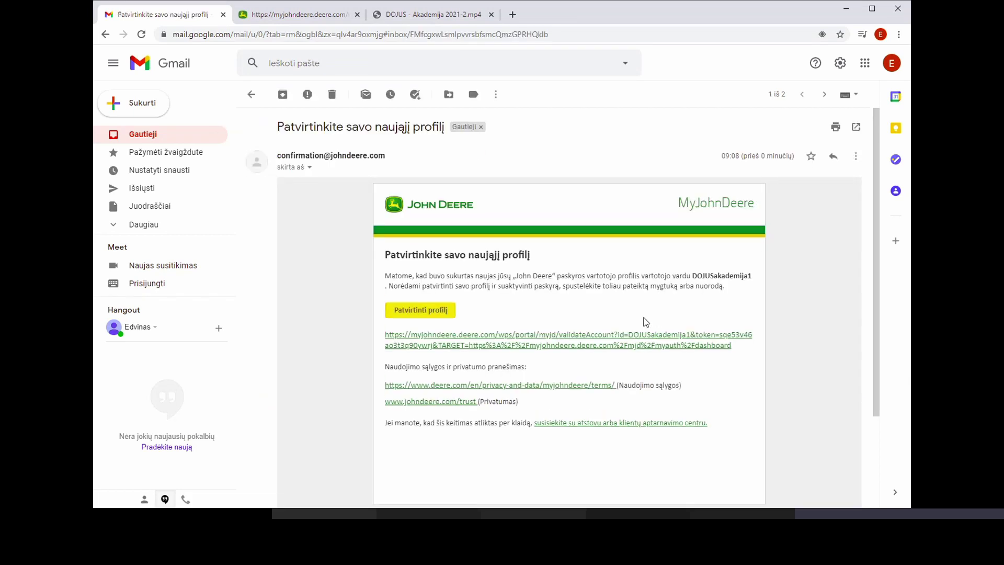
drag(691, 276, 753, 279)
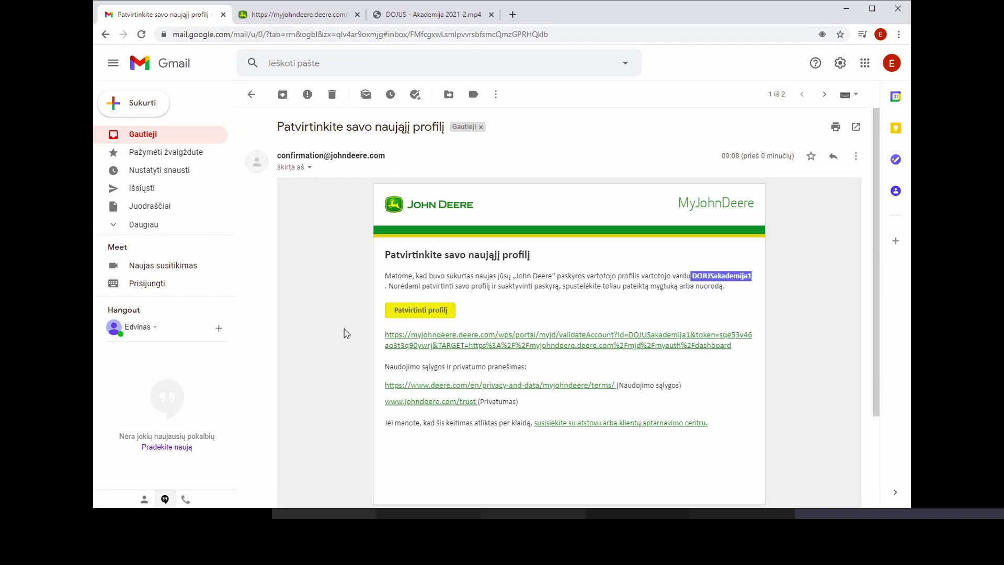
Follow the e-mail's profile confirmation link, then enter and confirm a new account password
click(416, 316)
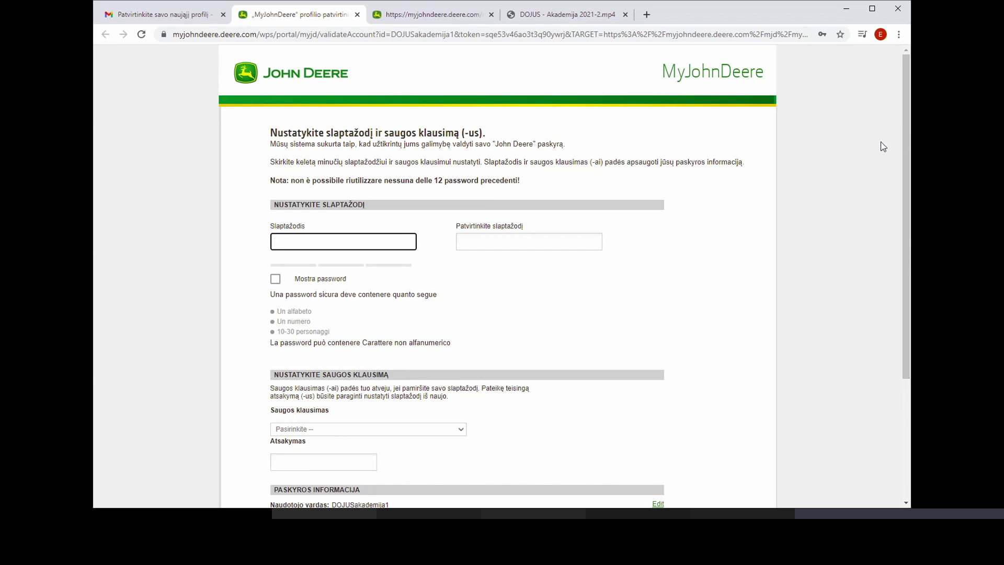
drag(908, 141, 821, 162)
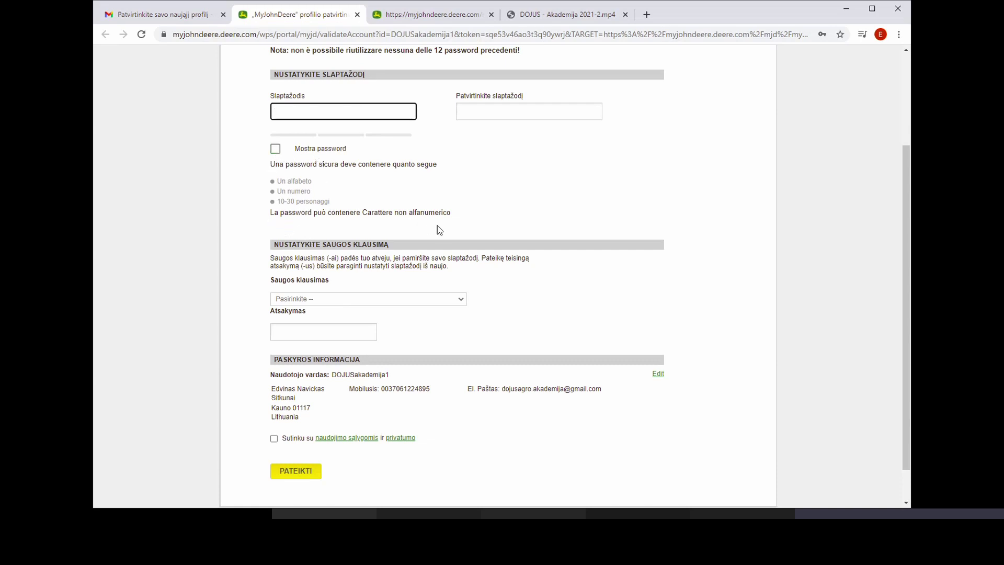
click(288, 111)
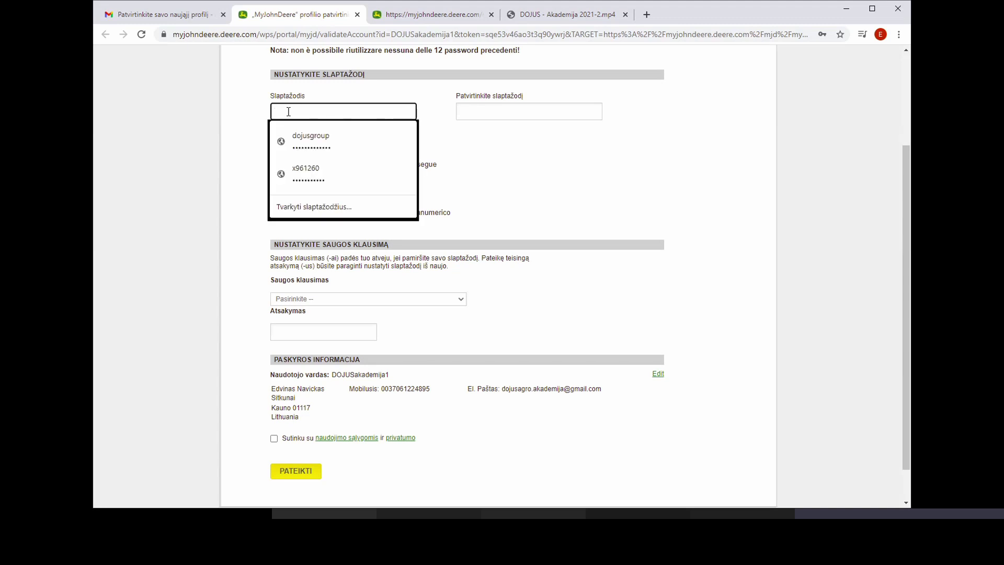
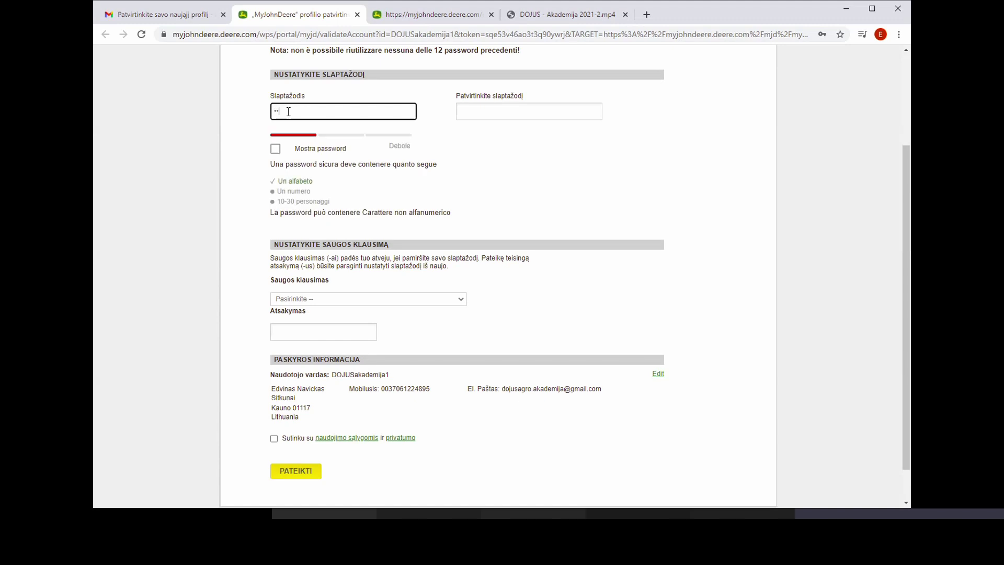
key(Tab)
click(522, 194)
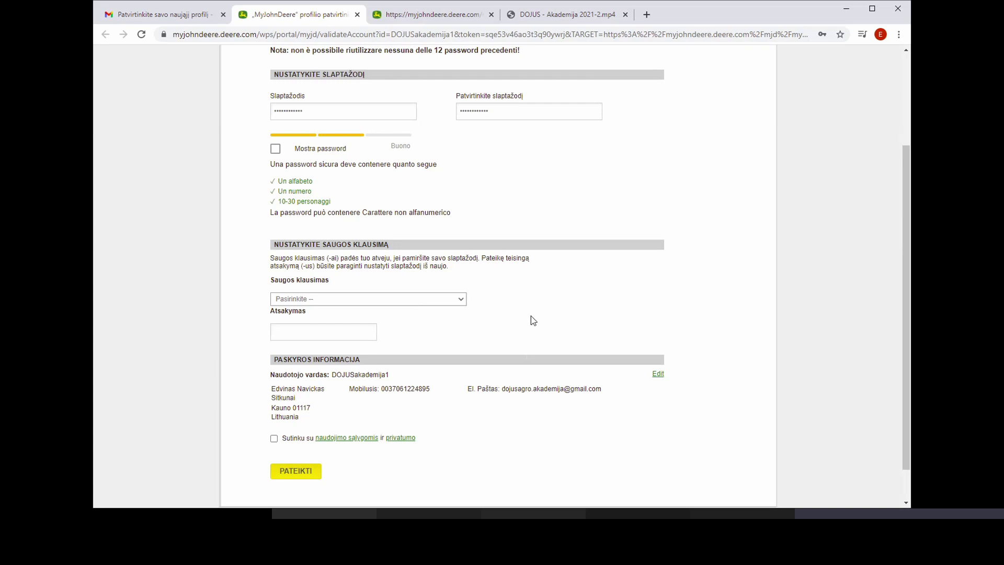
Choose 'What is your favorite color?', enter its answer, tick Sutinku and submit with PATEIKTI
click(323, 354)
click(323, 339)
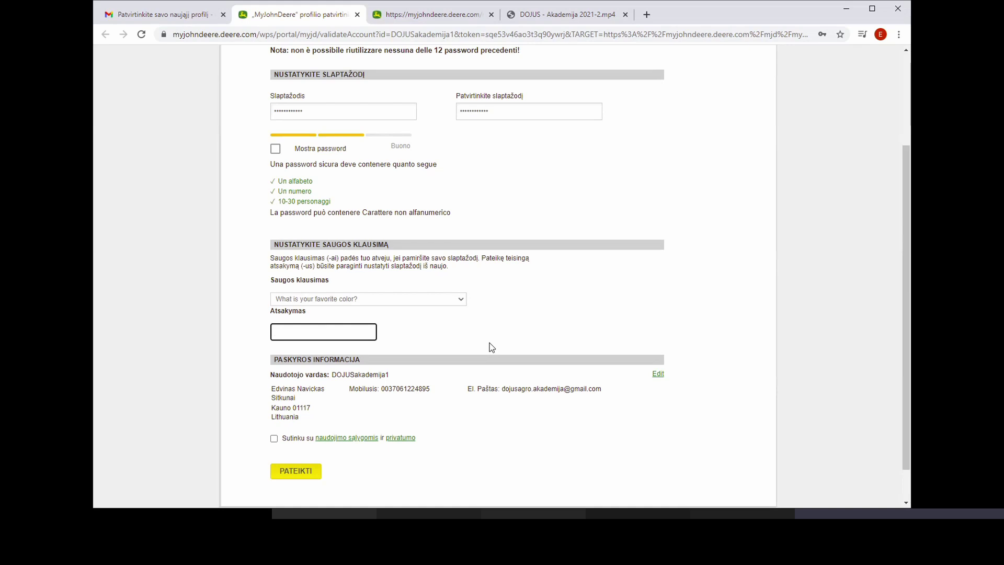
key(Return)
click(274, 438)
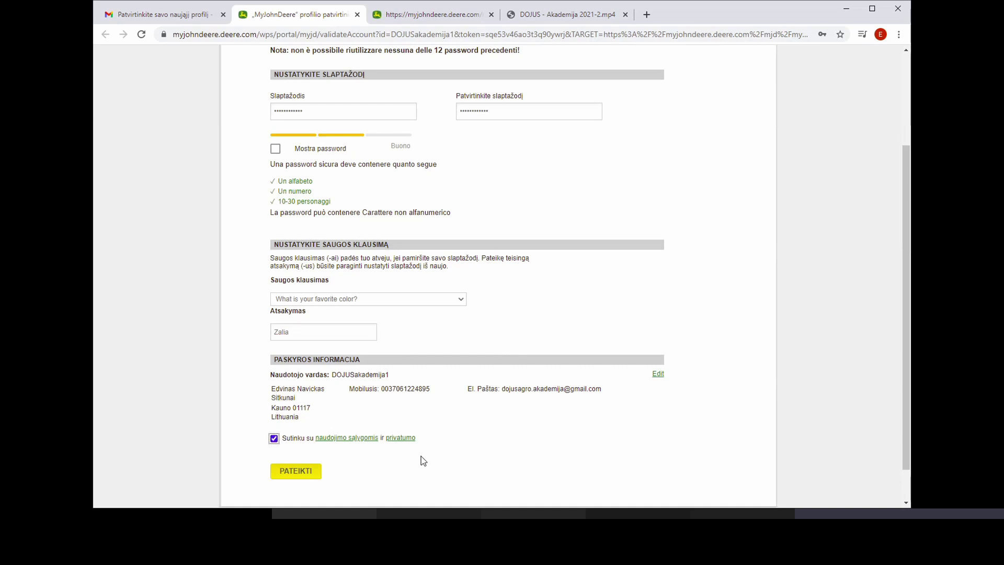
click(296, 473)
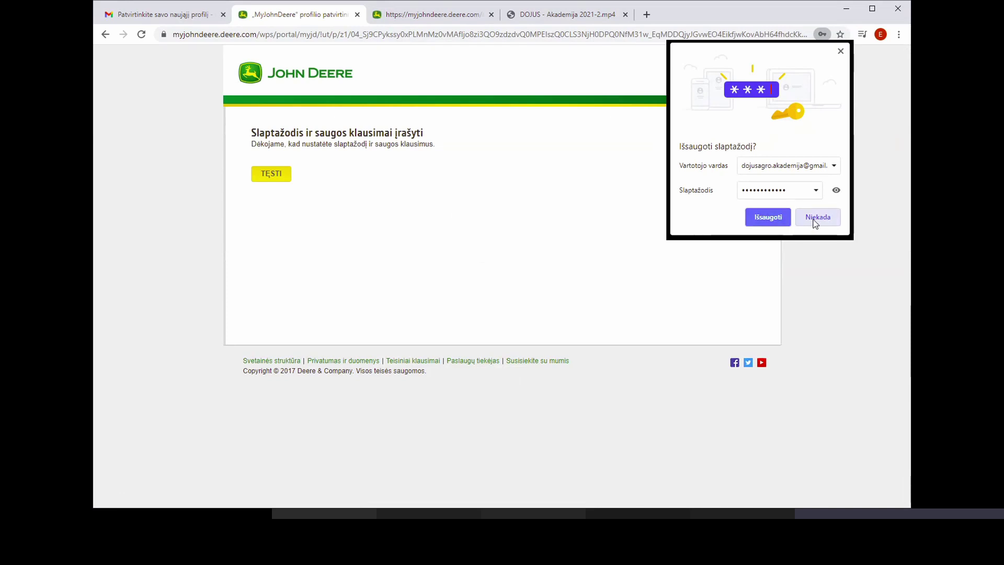
Dismiss Chrome's save-password prompt and continue past both TĘSTI confirmation pages to the dashboard
click(766, 217)
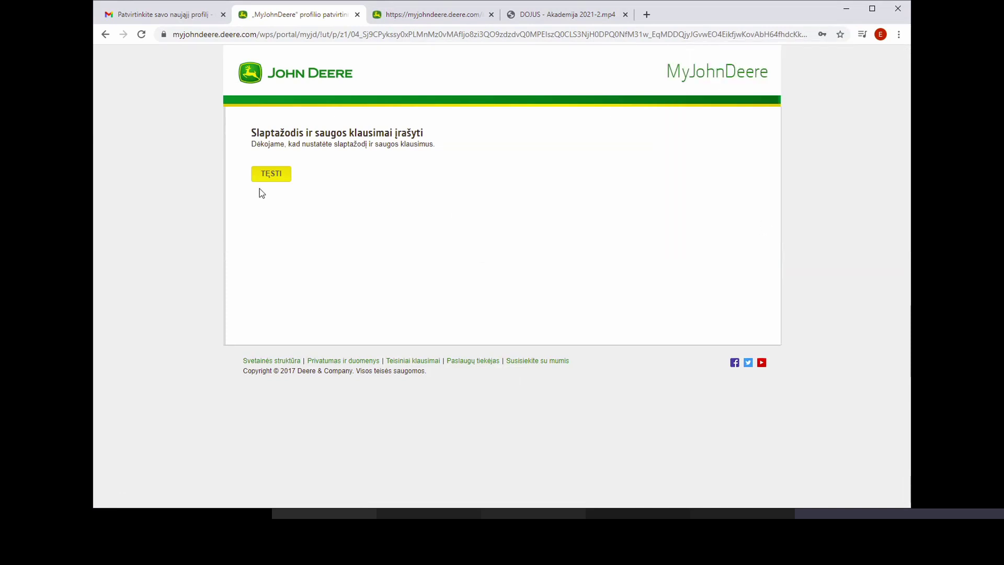
click(276, 176)
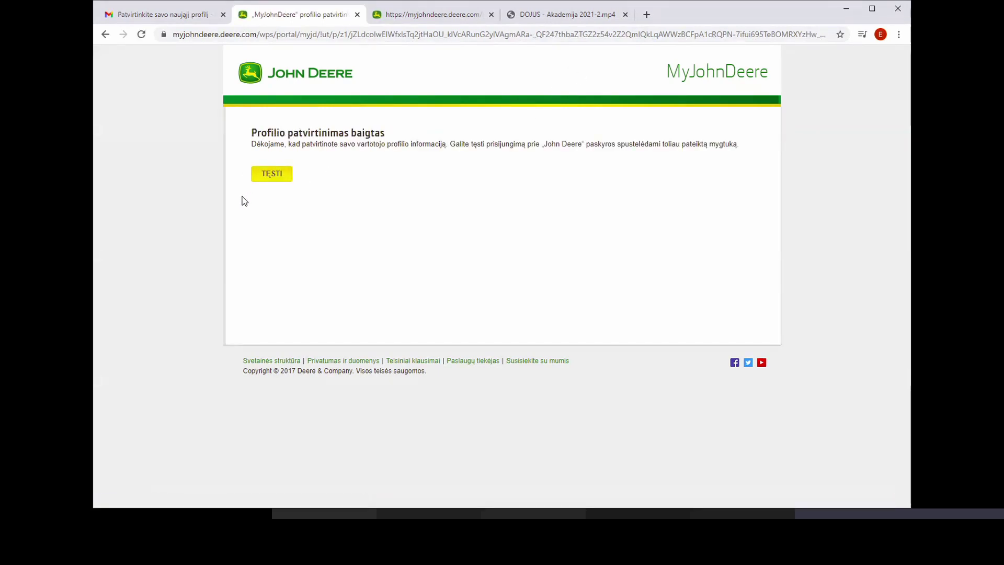
click(272, 177)
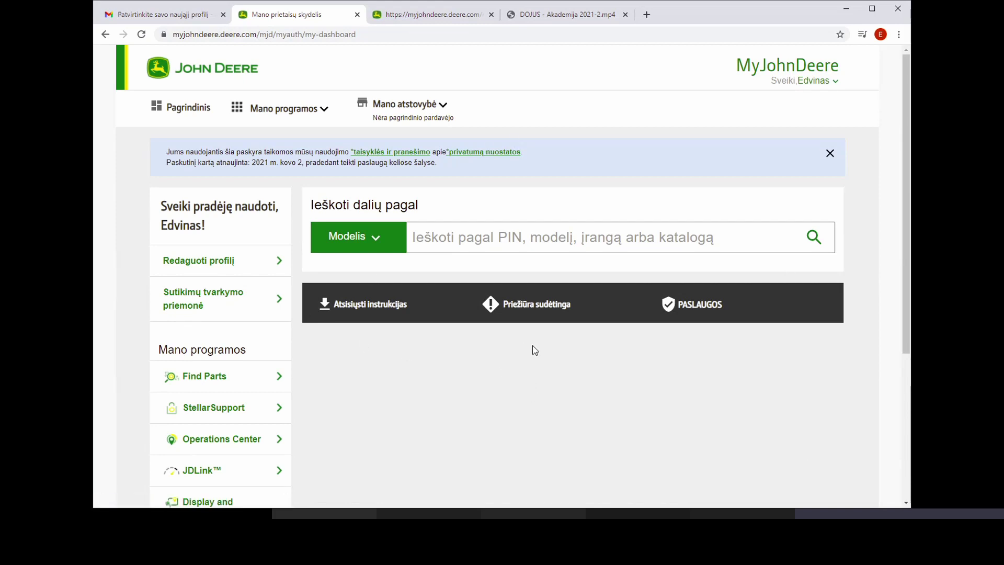
Scroll down the dashboard and open 'Tvarkyti mano programas' under Mano programos
scroll(532, 346, down, 4)
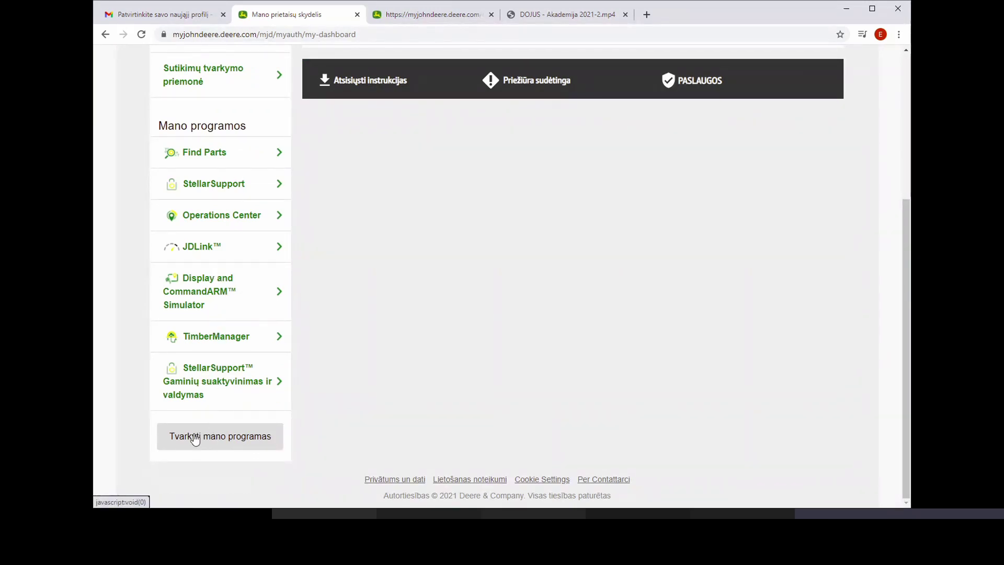
click(210, 446)
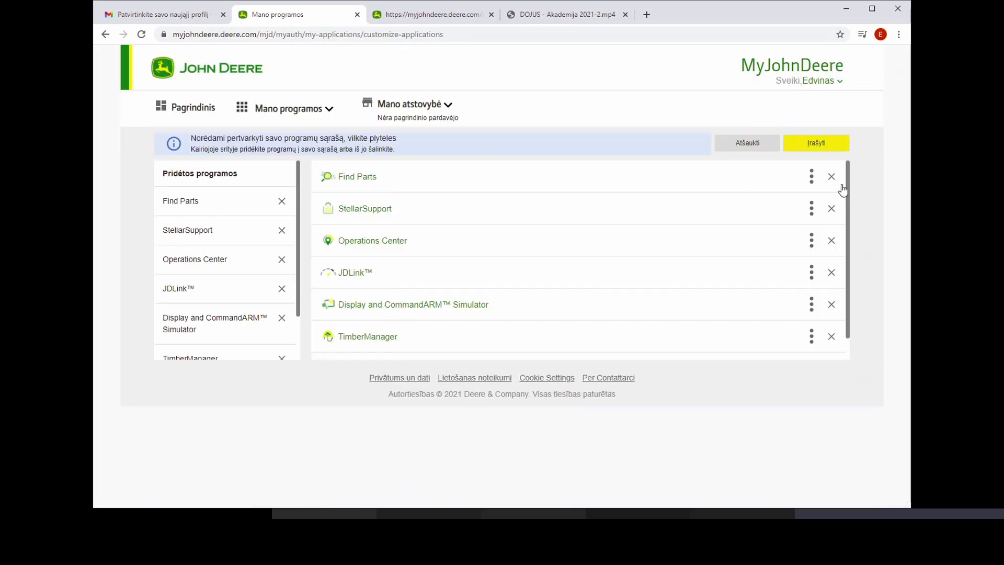
Put Operations Center, JDLink and StellarSupport first, remove TimberManager, save, then launch Operations Center
drag(813, 250, 814, 173)
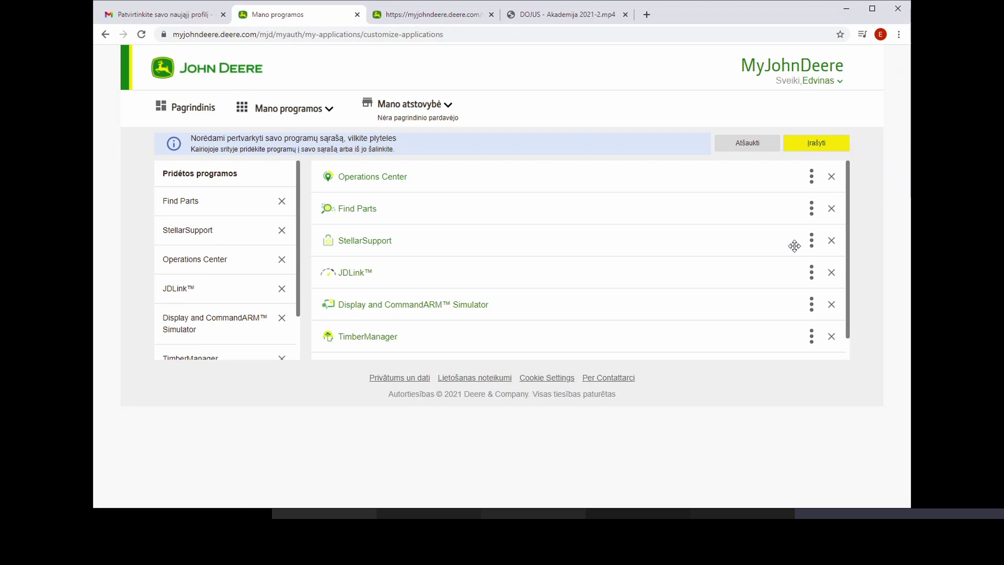
drag(814, 274, 816, 214)
drag(812, 278, 810, 242)
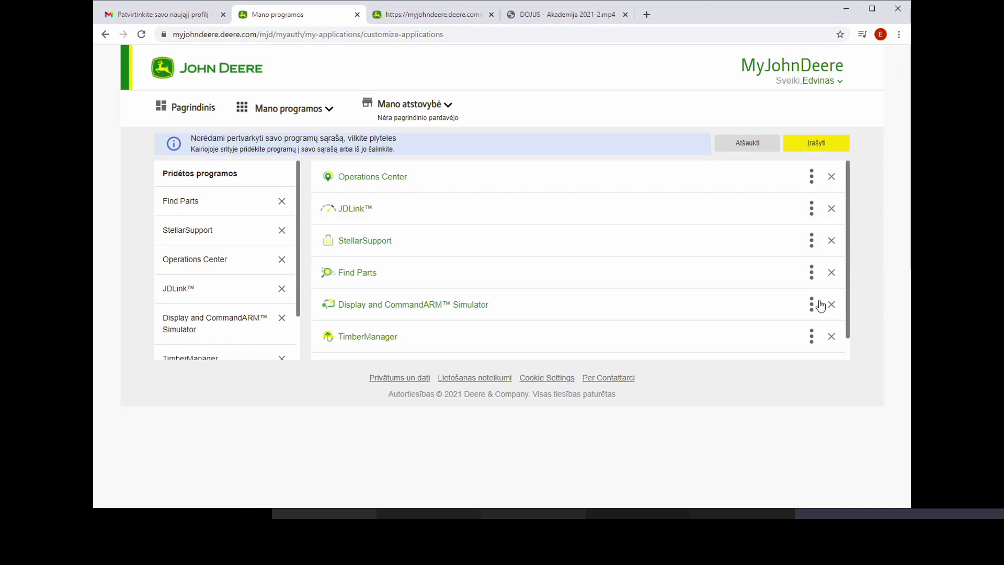
click(832, 338)
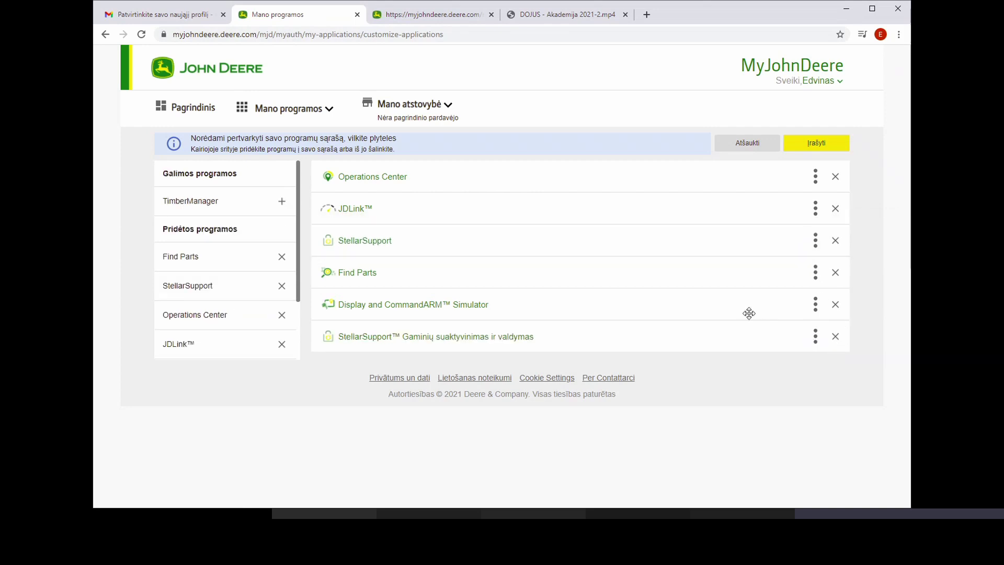
drag(816, 336, 809, 278)
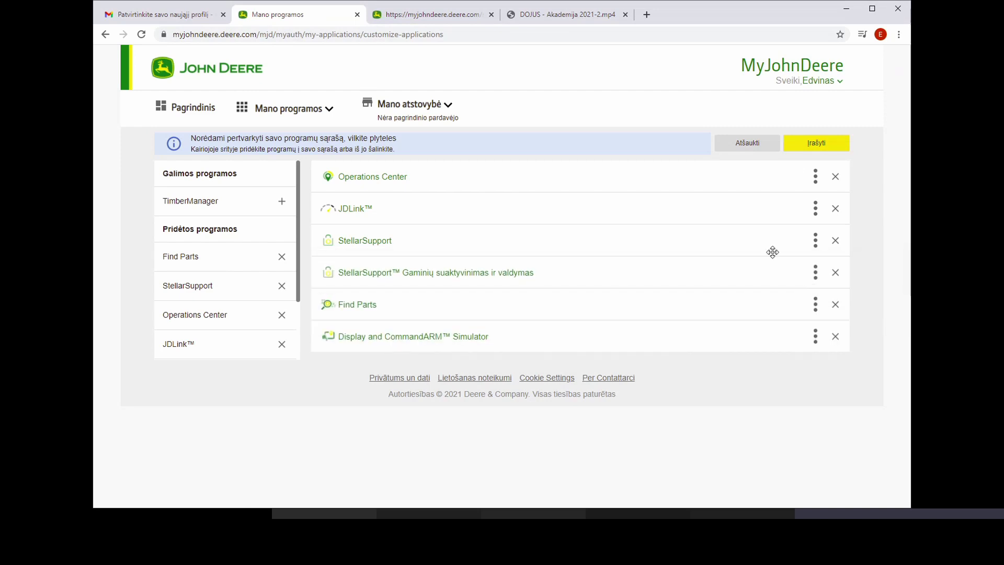
click(810, 146)
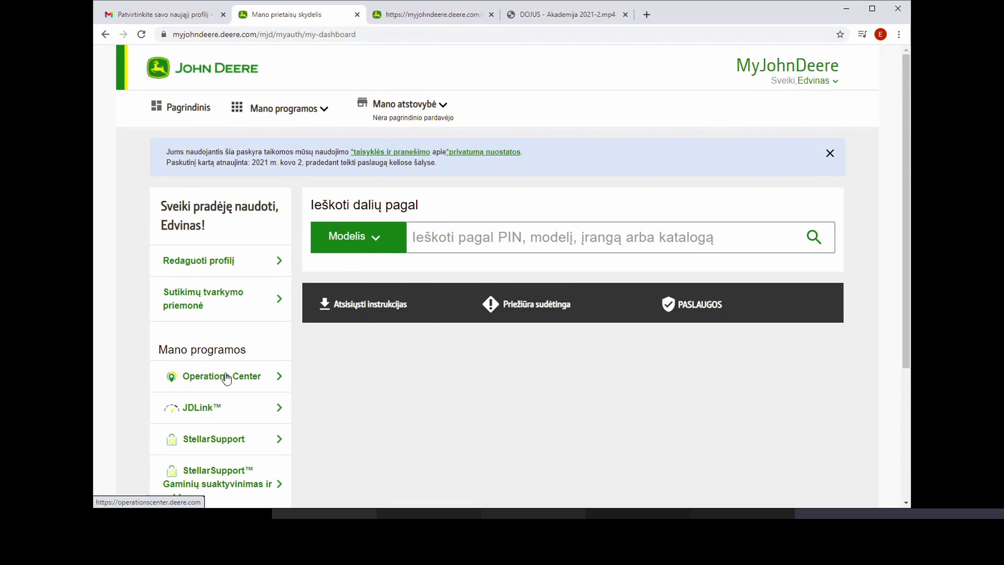
click(226, 377)
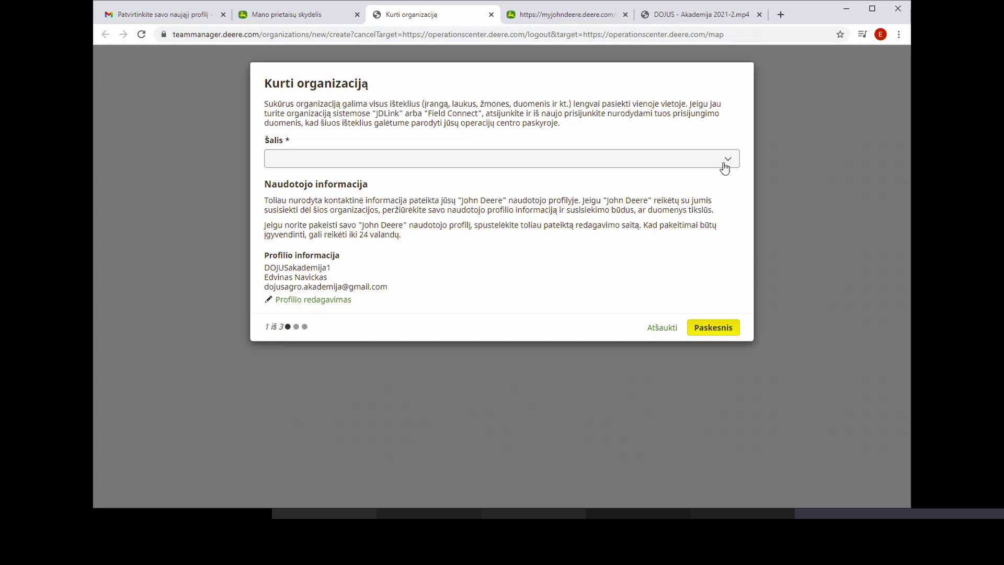
Set the new organization's country to LT - Lithuania and continue to step 2 of 4
click(724, 167)
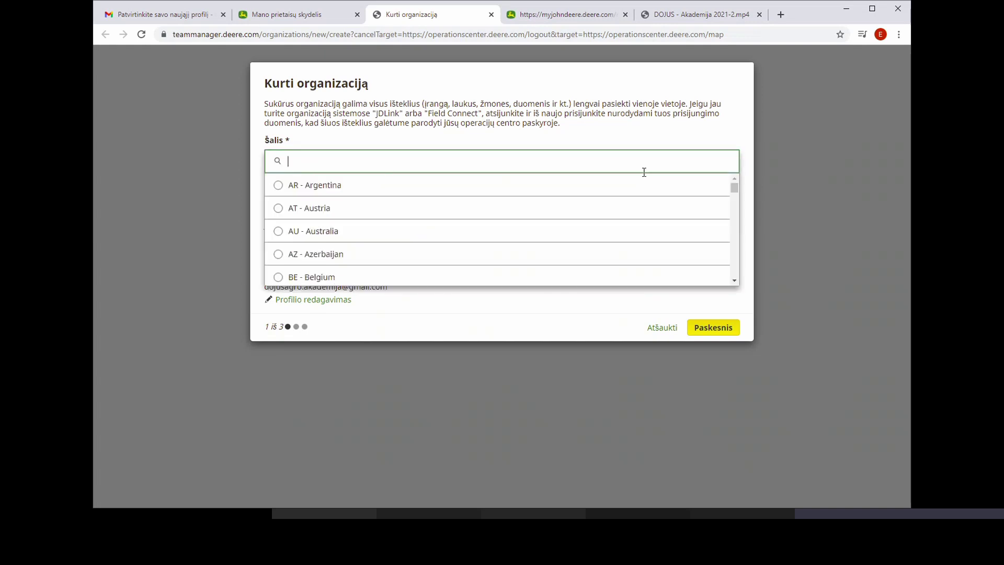
text(LT)
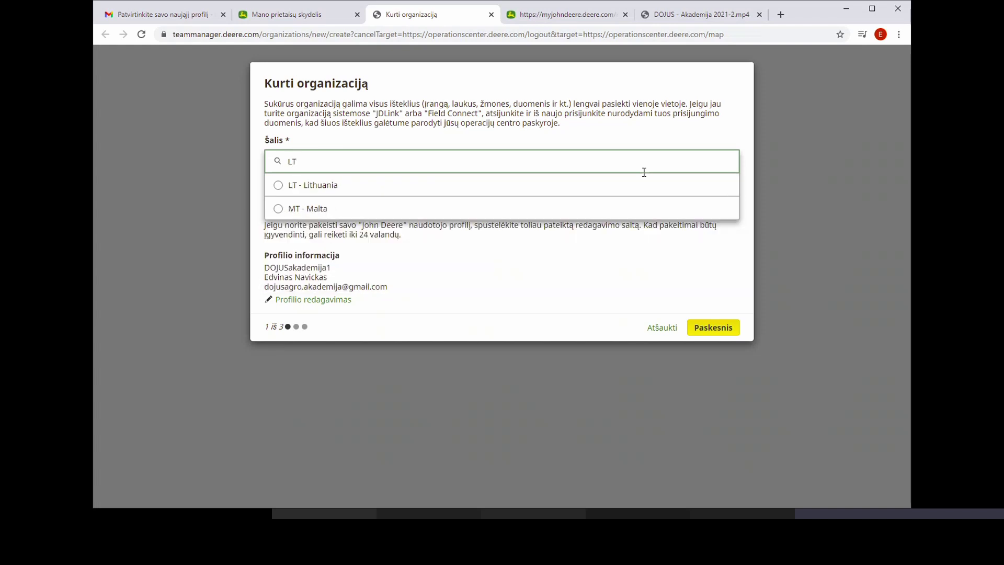
click(395, 189)
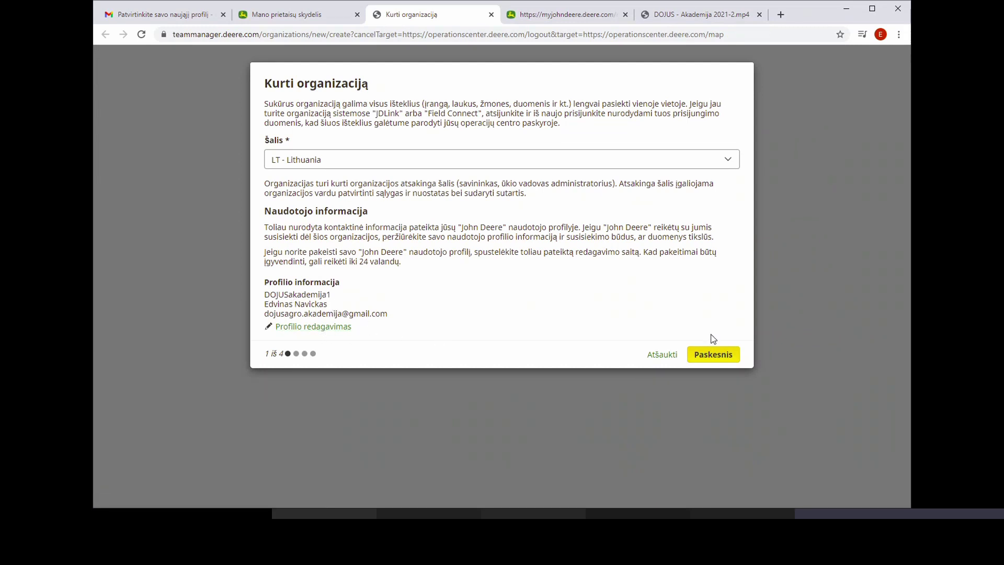
click(711, 359)
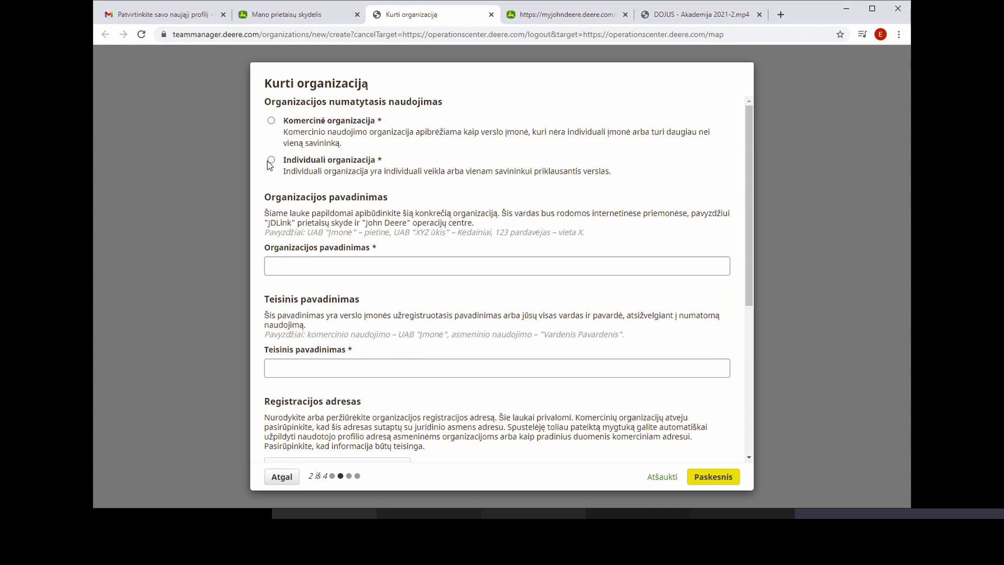
Mark it Komercinė organizacija, name it DOJUS Moko, with legal name UAB "DOJUS AGRO"
click(271, 121)
click(350, 265)
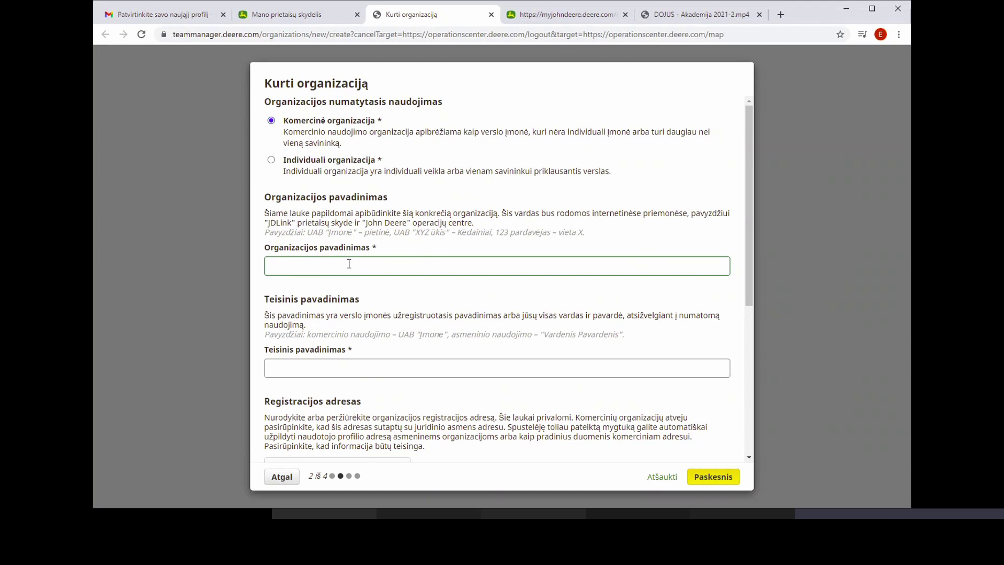
text(D)
scroll(350, 265, down, 3)
text(OJUS )
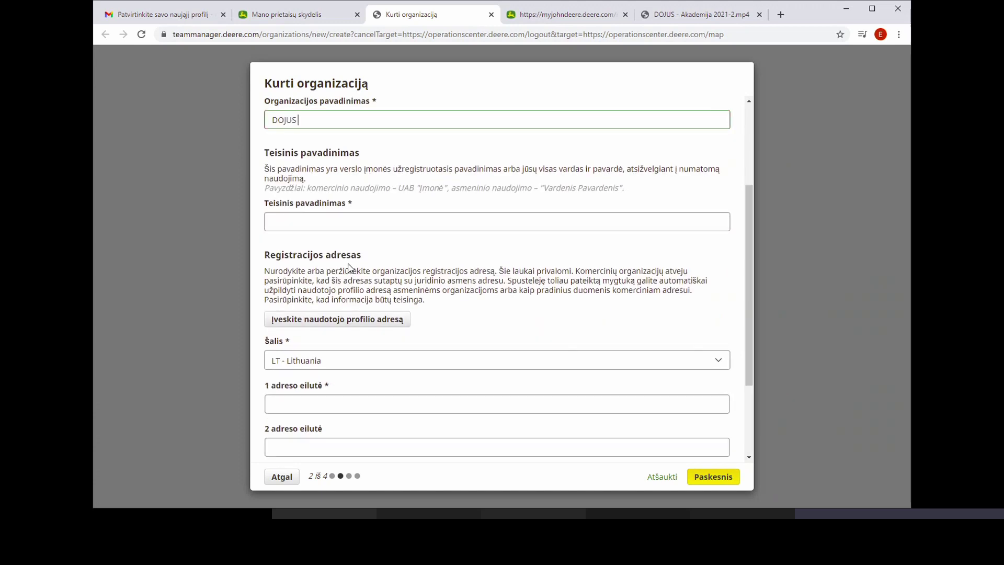
text(Mokosi)
click(327, 221)
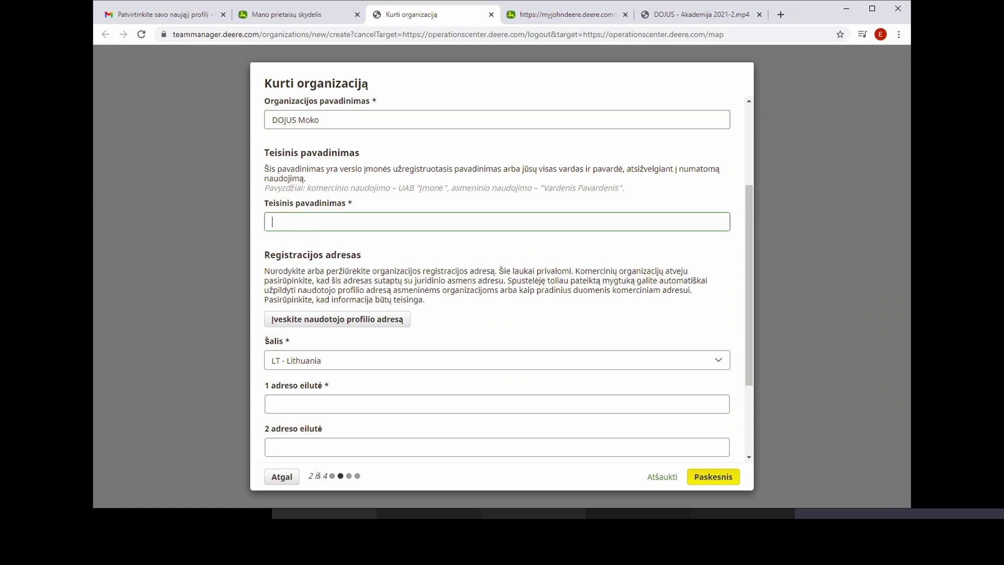
text(UAB "DOJUS AGRO)
Fill the Lithuanian registration address from the profile and advance to step 3, the terms
drag(752, 220, 764, 311)
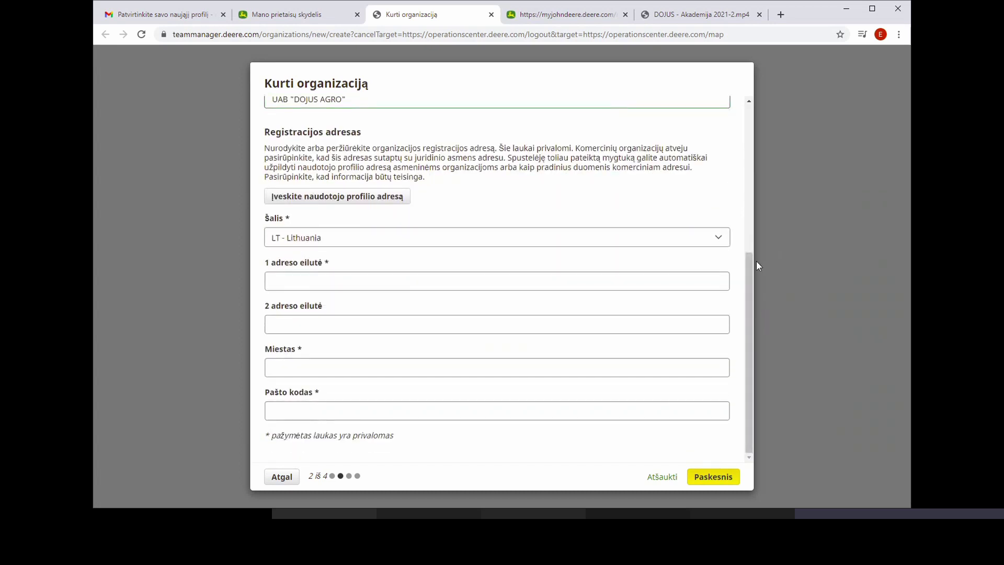
click(294, 203)
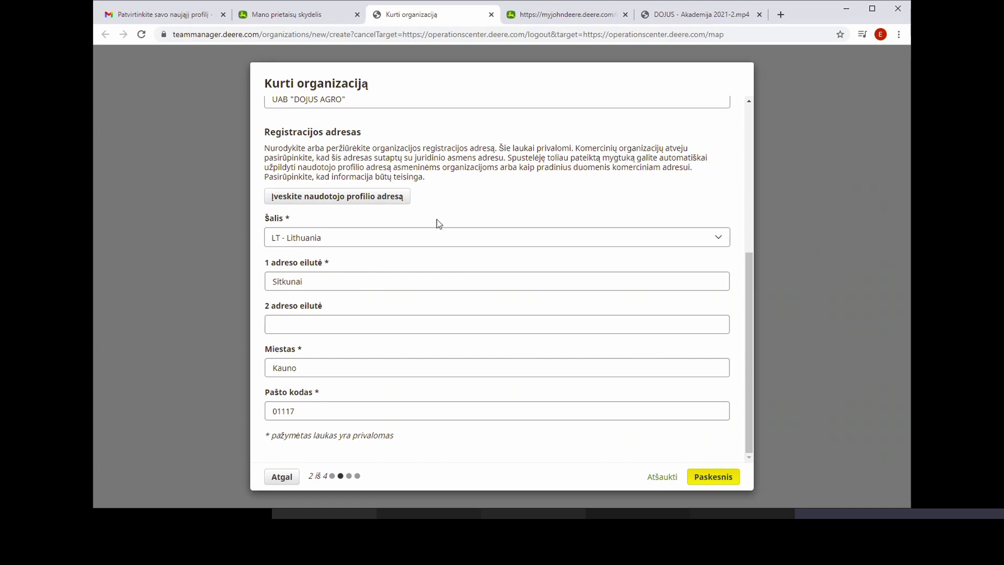
scroll(492, 335, up, 5)
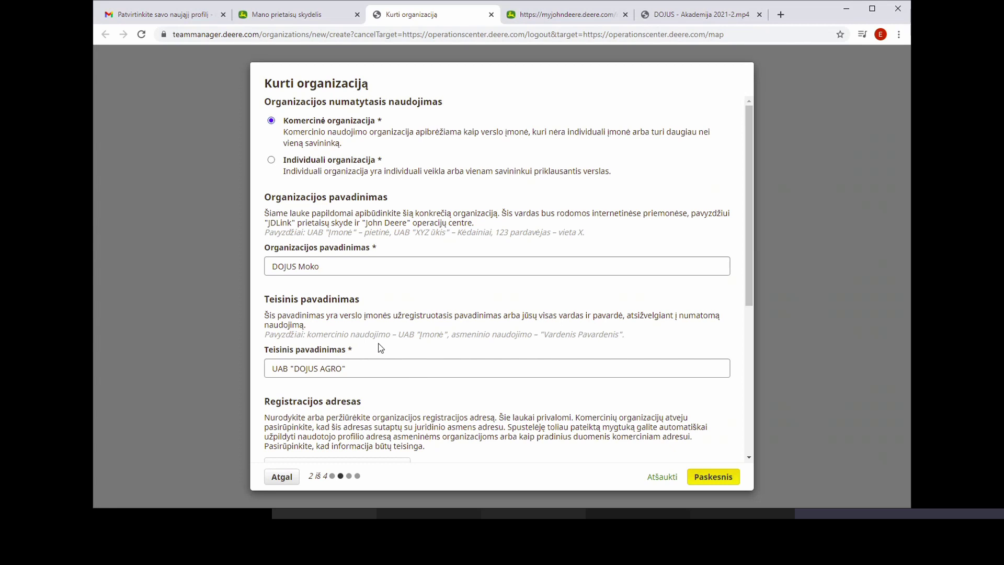
drag(754, 301, 744, 439)
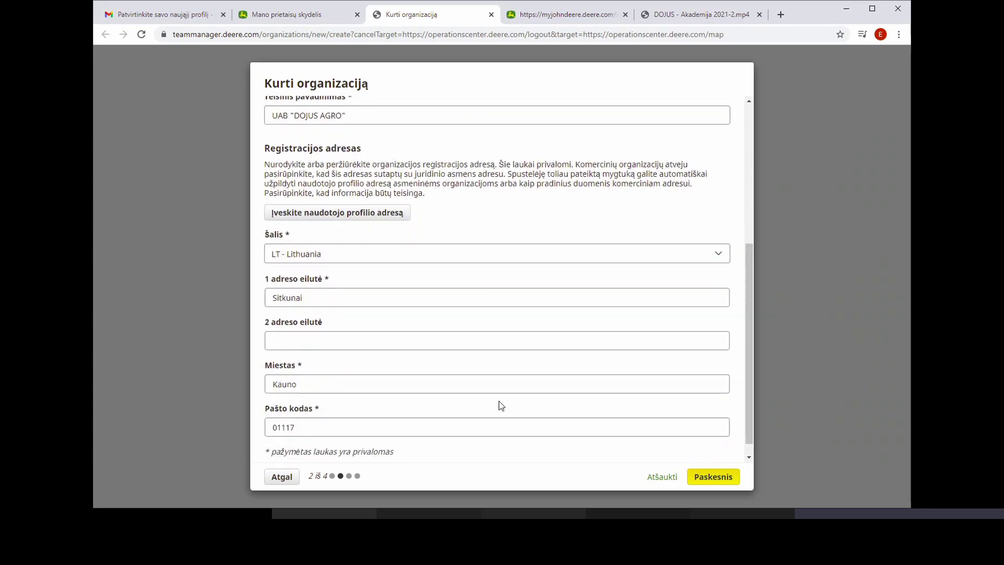
scroll(526, 412, down, 1)
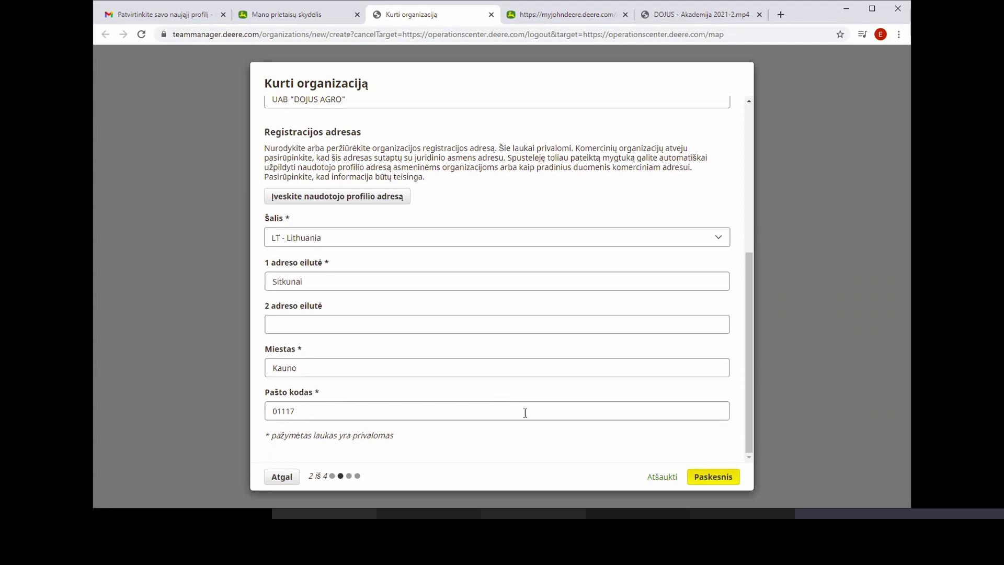
click(706, 478)
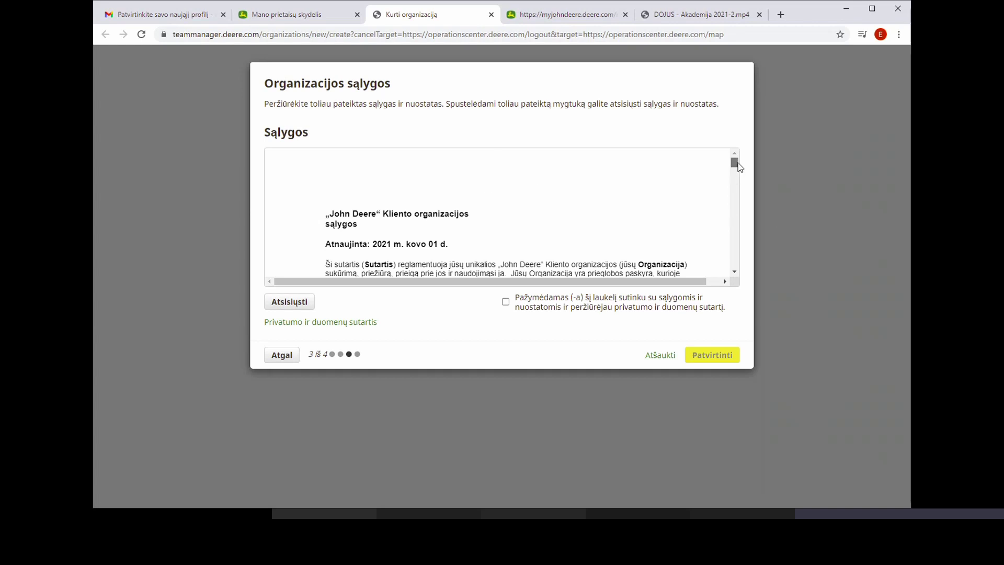
Read through the Sąlygos, tick the agreement box and confirm with Patvirtinti
scroll(738, 167, down, 2)
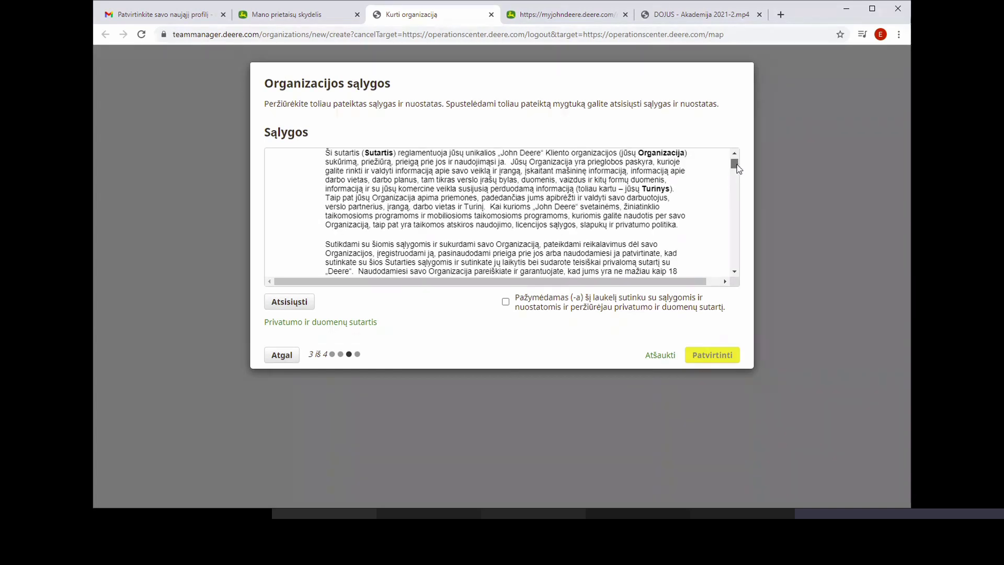
scroll(738, 167, down, 4)
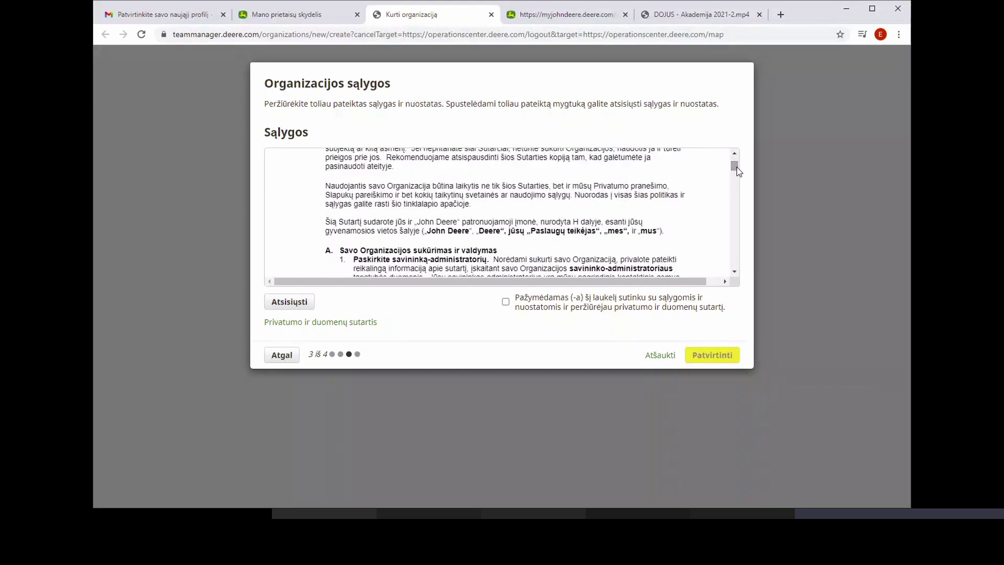
click(735, 273)
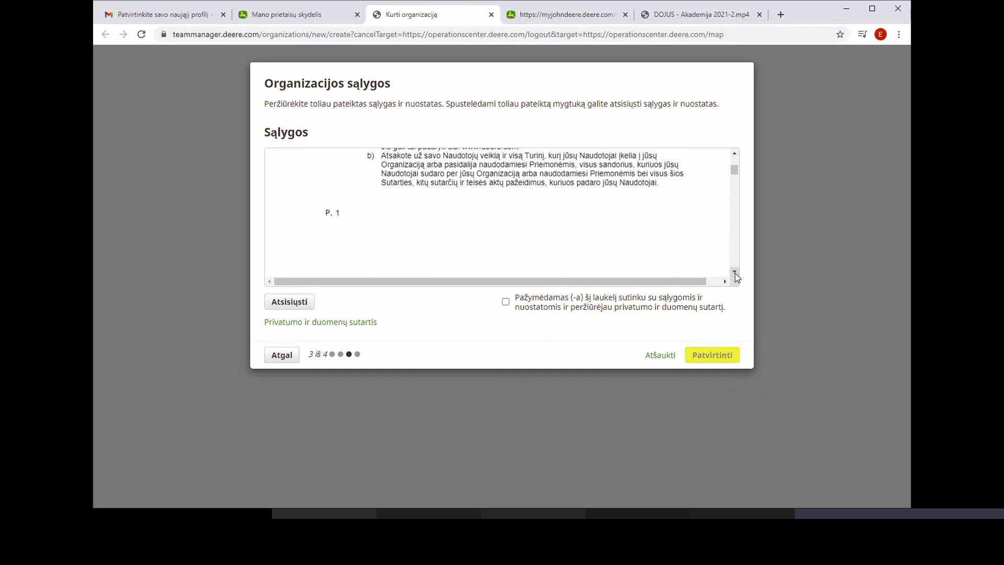
click(735, 273)
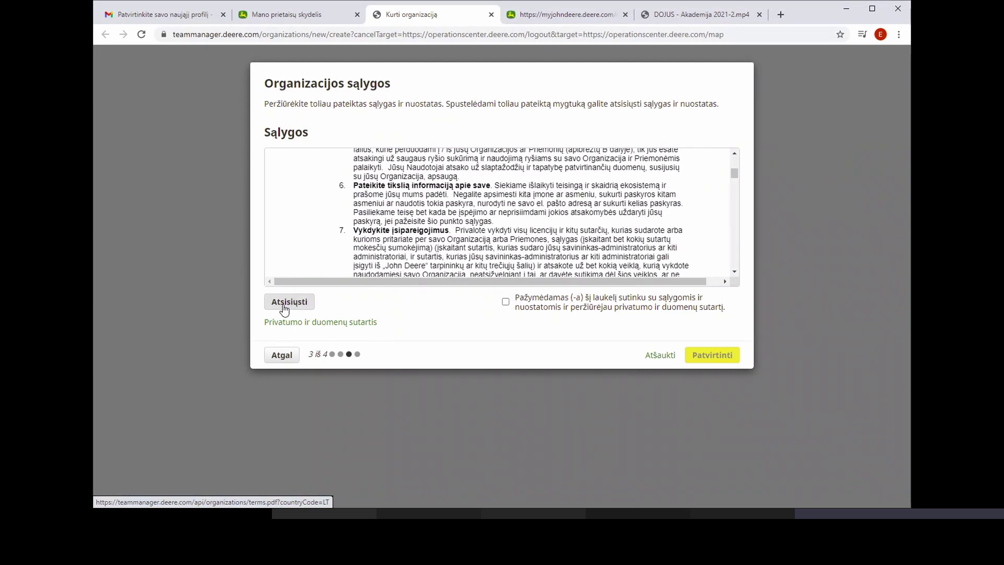
click(505, 302)
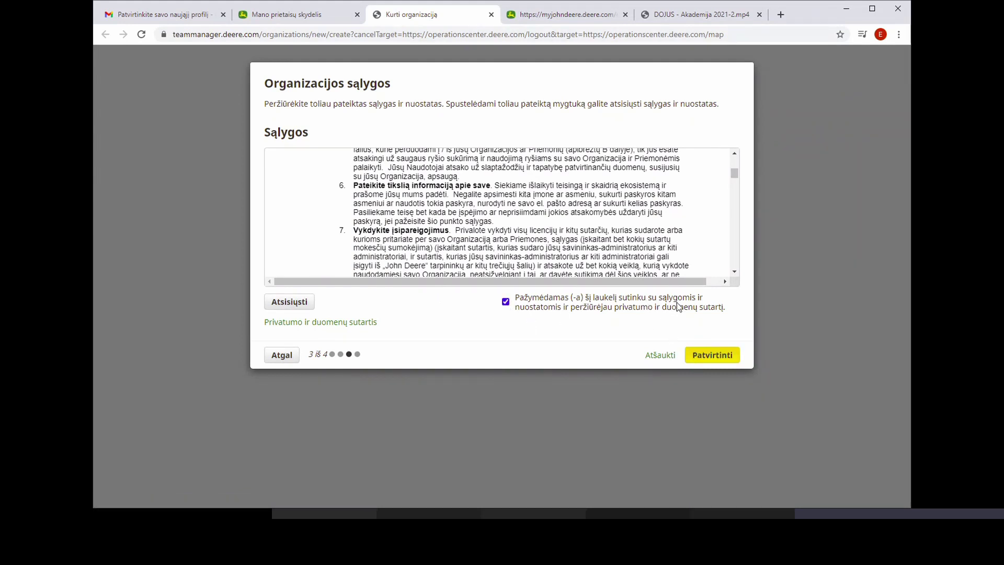
click(712, 355)
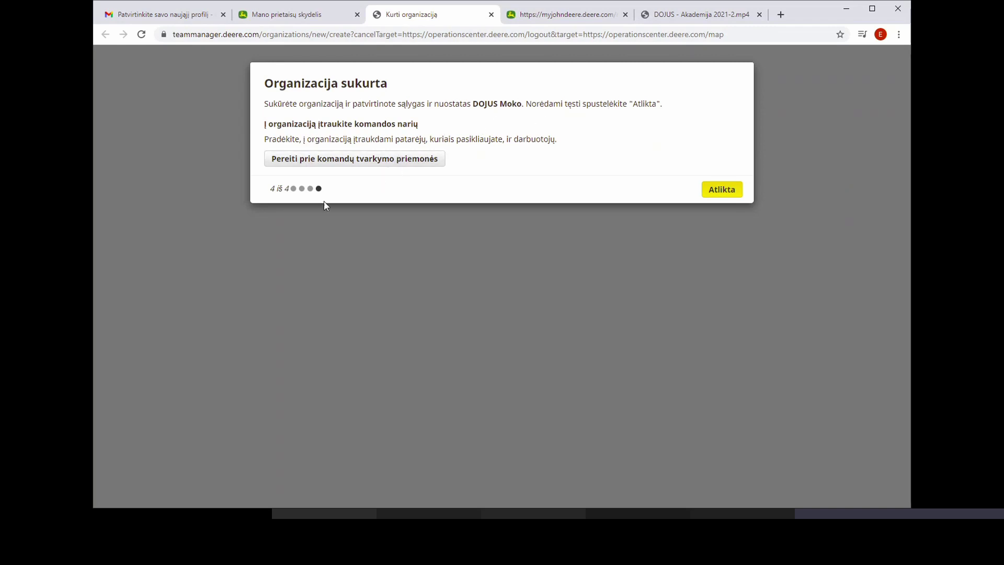
Finish the wizard with Atlikta, then open Naujinti organizacijos parinktis from the address prompt
click(723, 194)
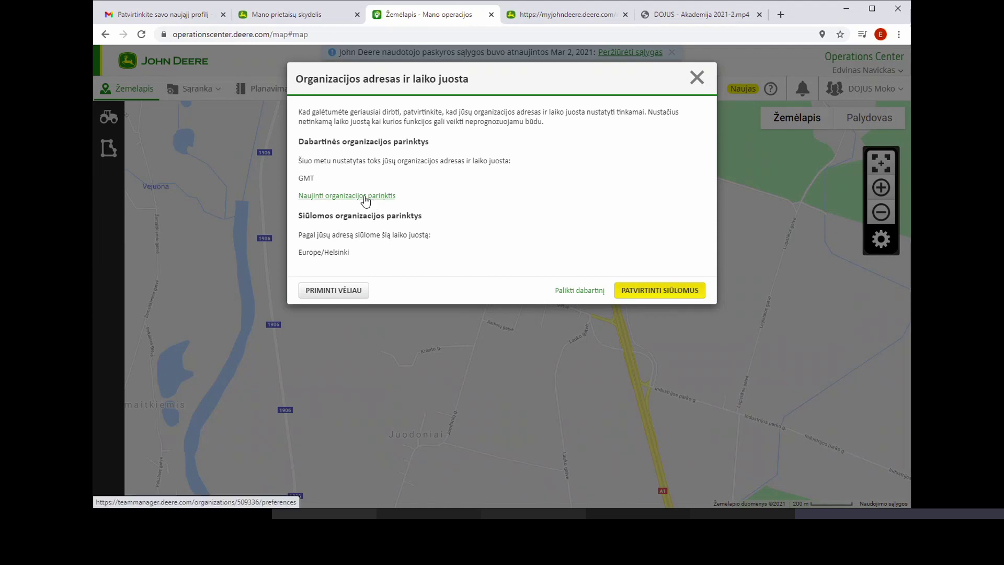
click(365, 196)
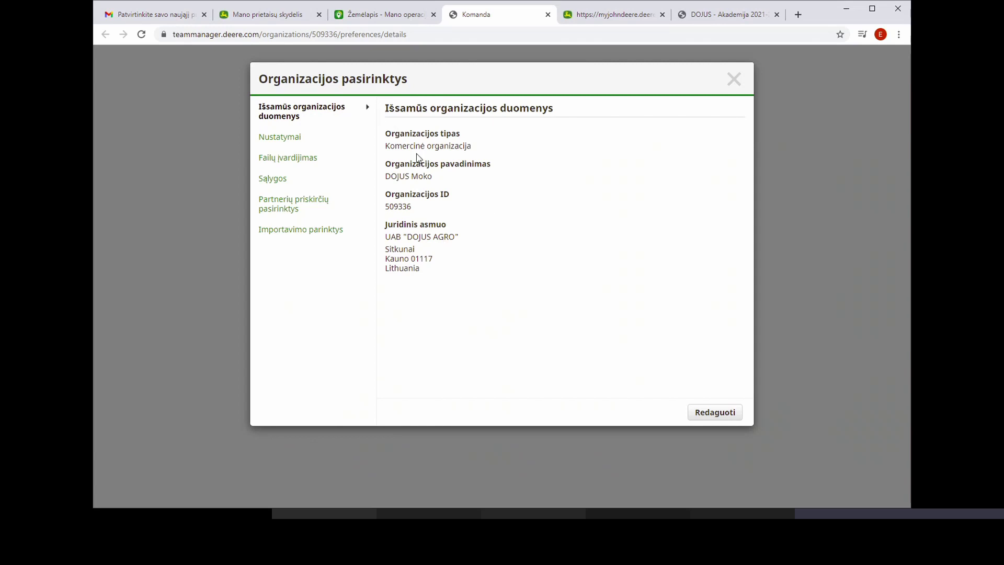
Highlight DOJUS Moko's type, name and ID, then show the Nustatymai settings list
drag(391, 142, 472, 146)
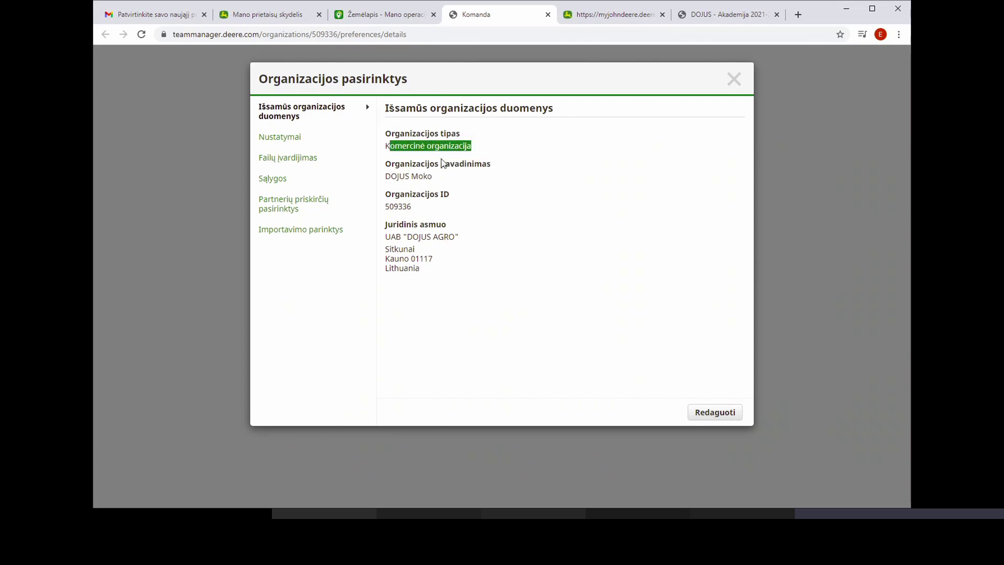
drag(390, 175, 470, 177)
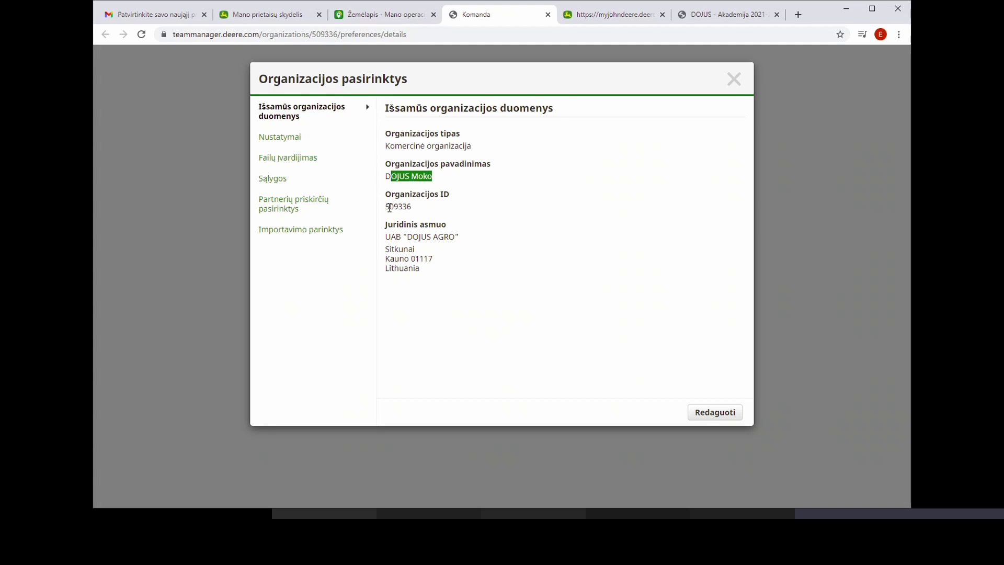
drag(385, 208, 420, 207)
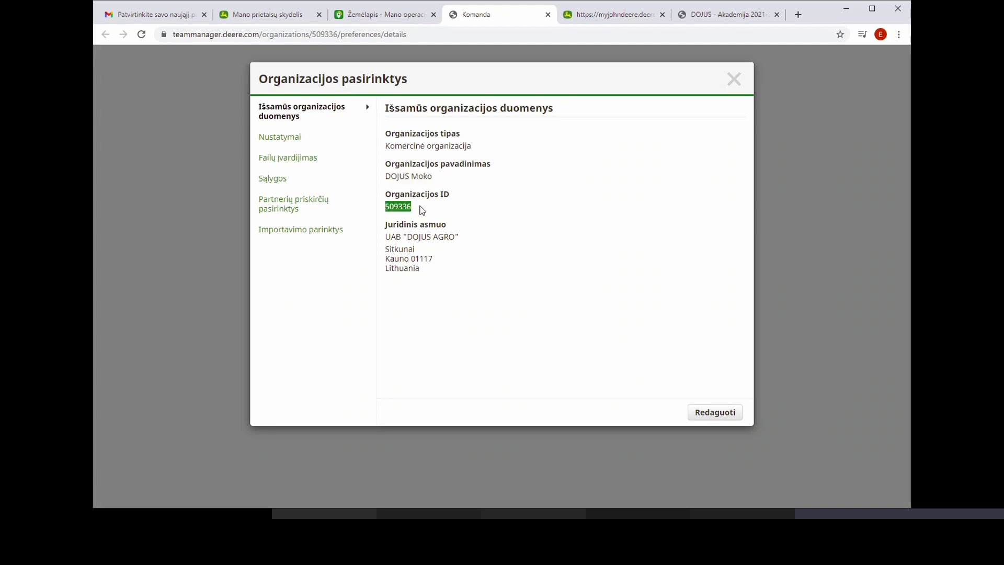
double_click(403, 207)
click(296, 141)
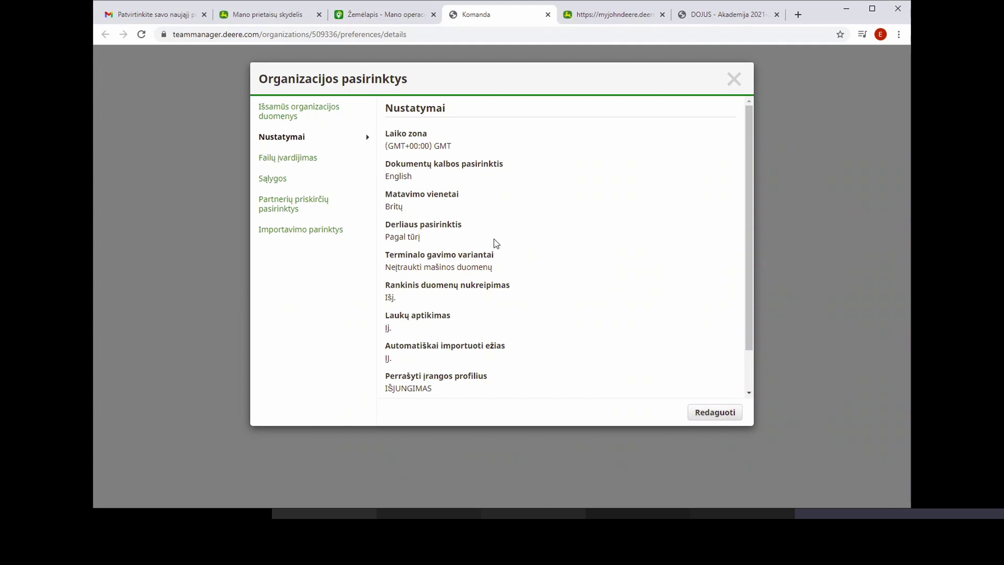
Edit the settings and set the time zone to Europe/Helsinki
click(720, 413)
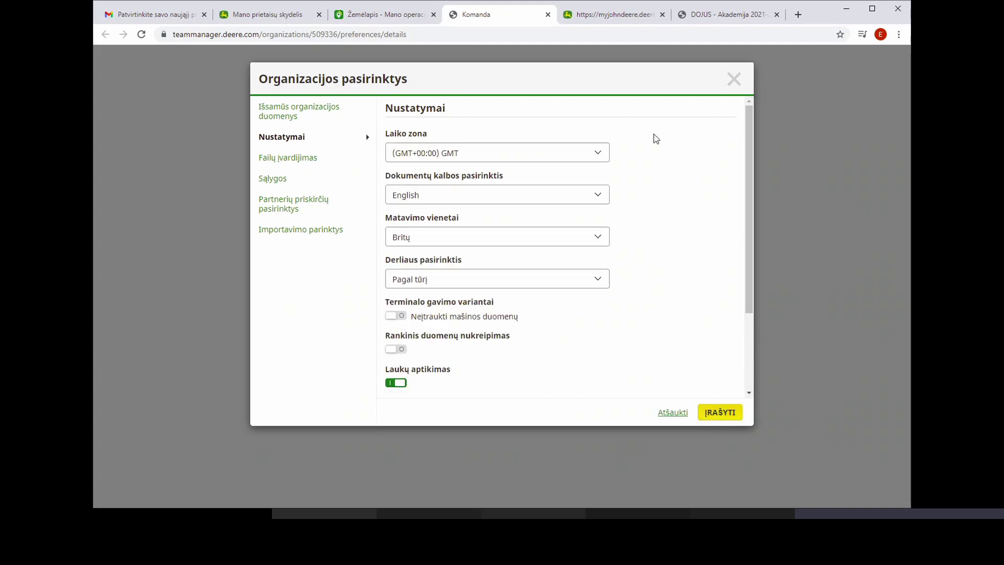
click(599, 151)
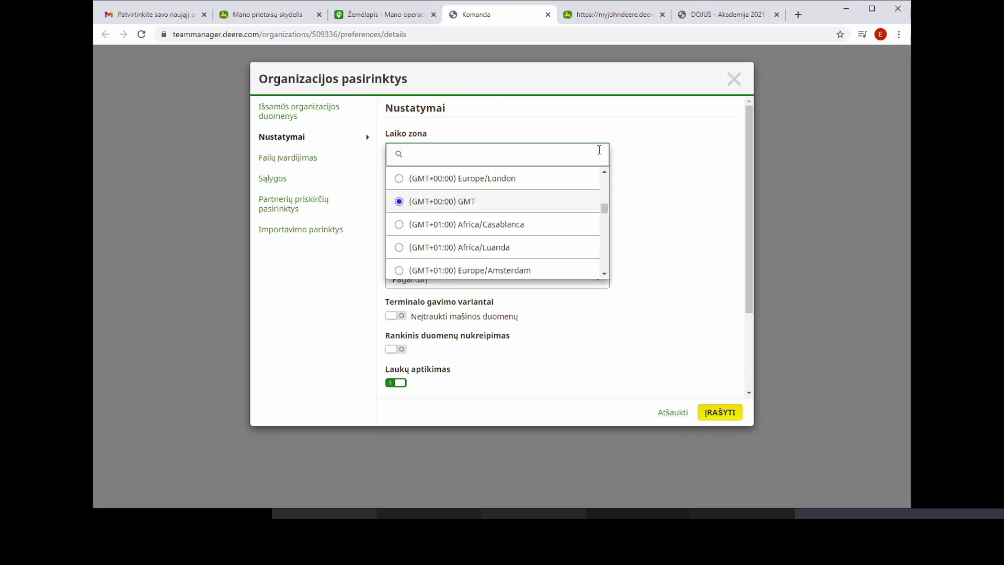
click(605, 276)
click(605, 276)
click(605, 276)
click(605, 275)
click(606, 276)
click(605, 274)
click(605, 274)
click(605, 274)
click(605, 274)
click(605, 274)
click(605, 274)
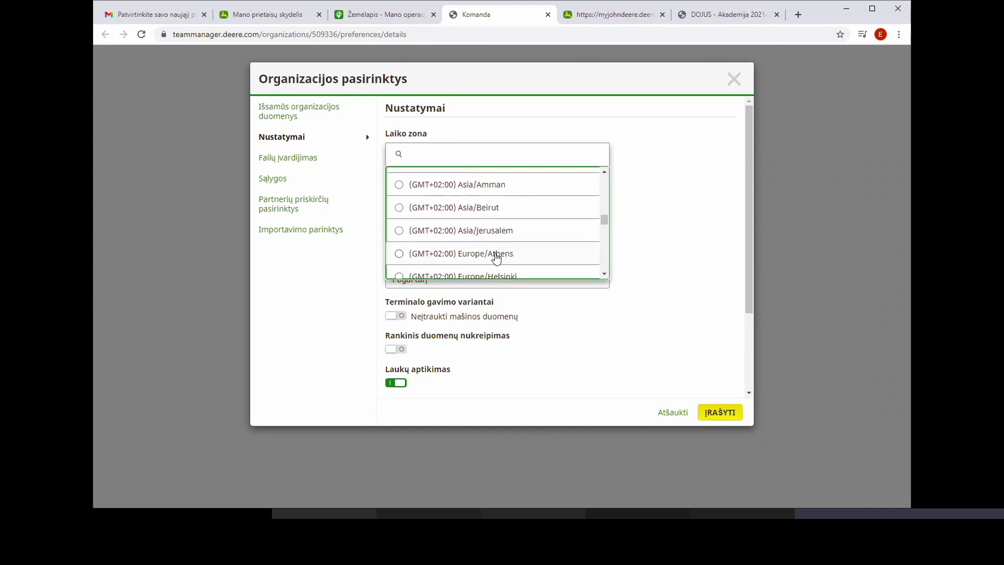
click(513, 276)
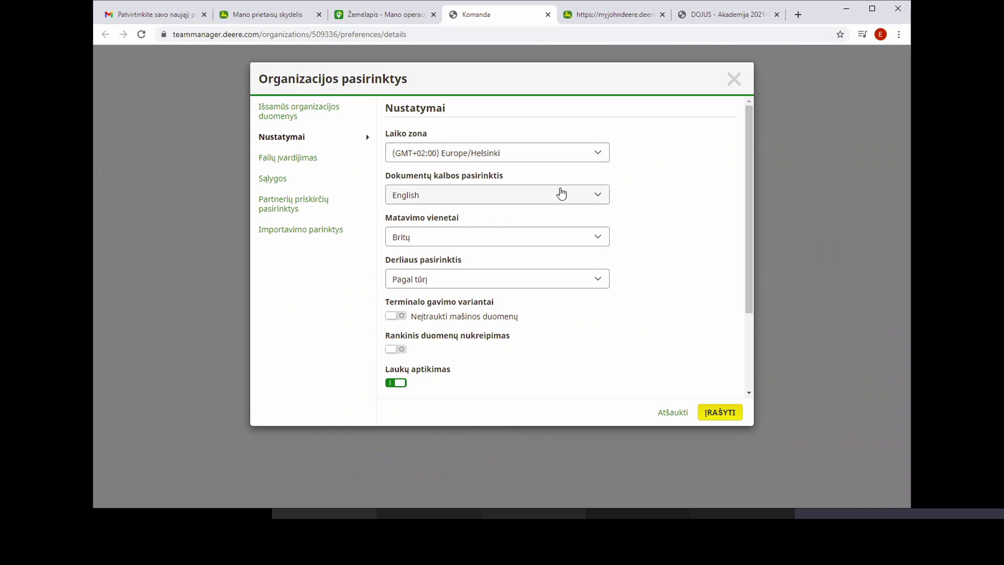
Set document language to Lietuvių, units to Metrinė and yield to Pagal svorį
click(591, 198)
text(li)
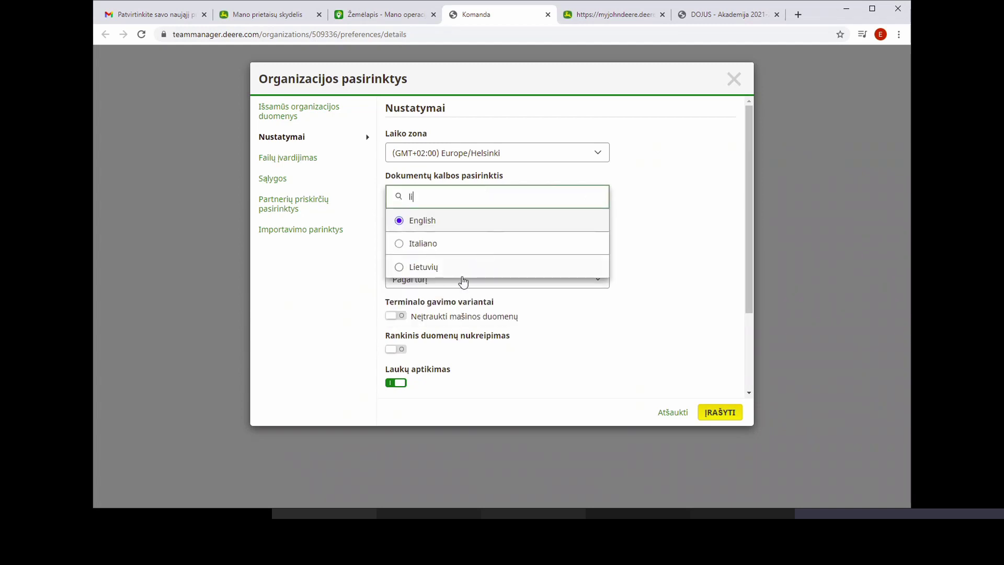
click(423, 268)
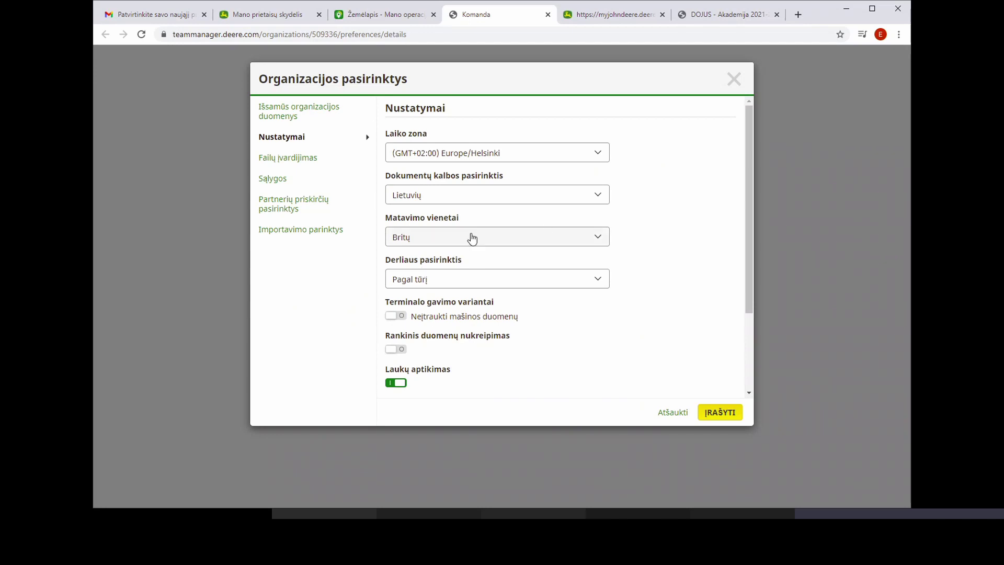
click(596, 242)
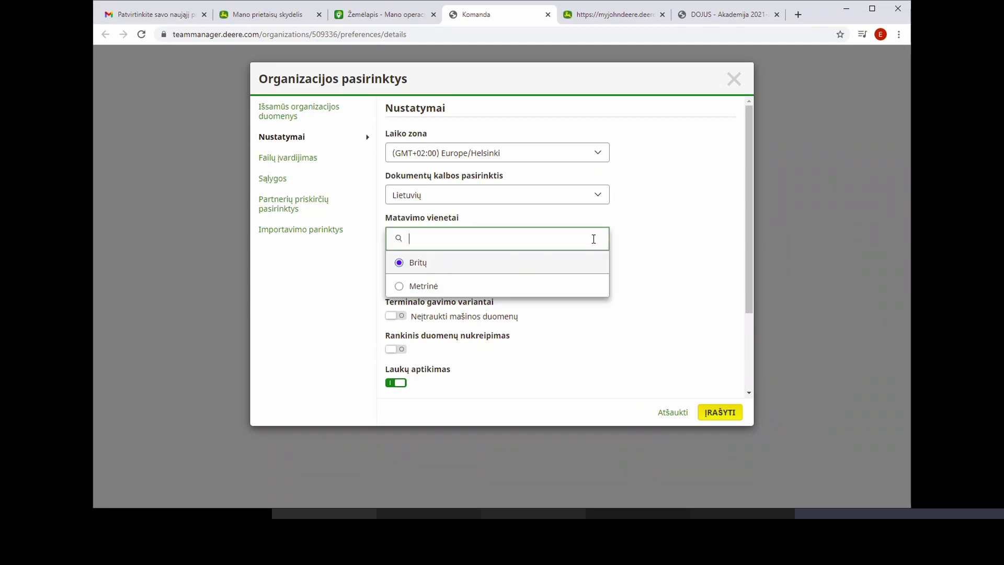
click(417, 287)
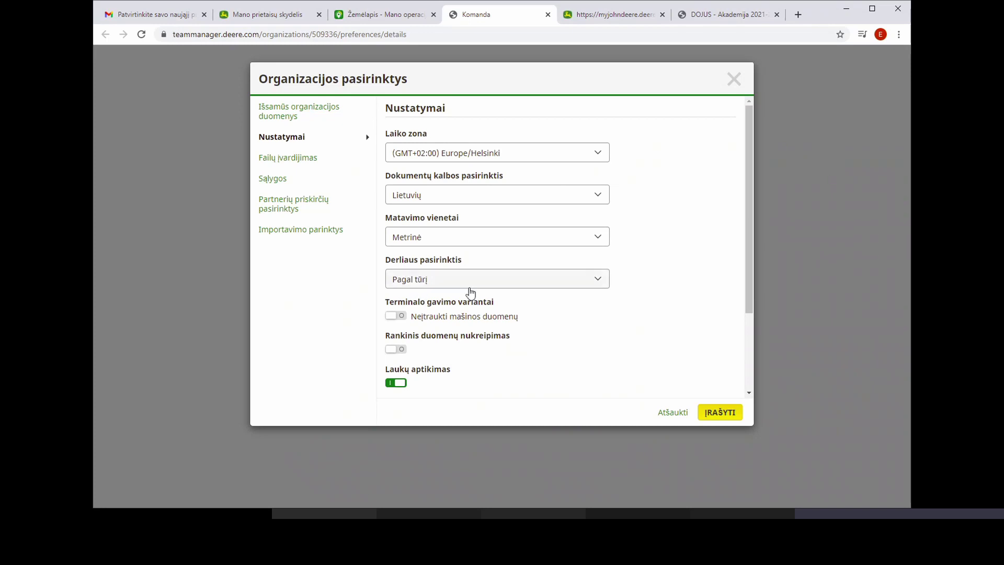
click(600, 286)
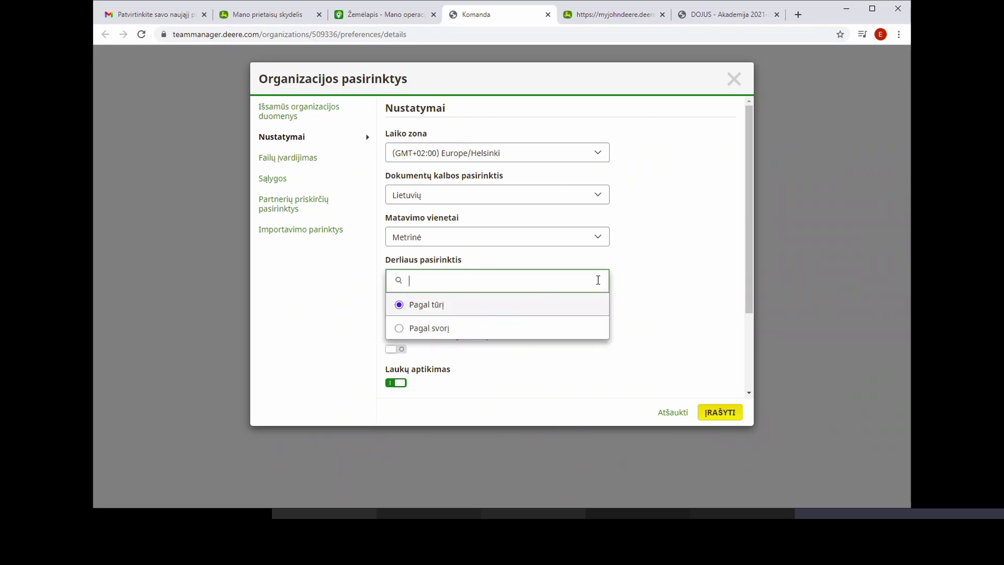
click(427, 329)
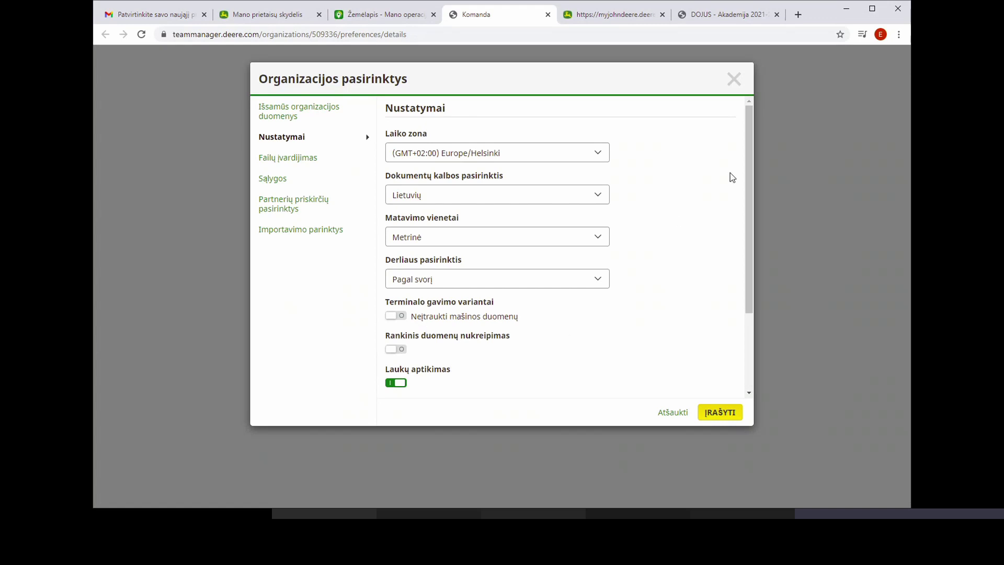
drag(751, 175, 747, 250)
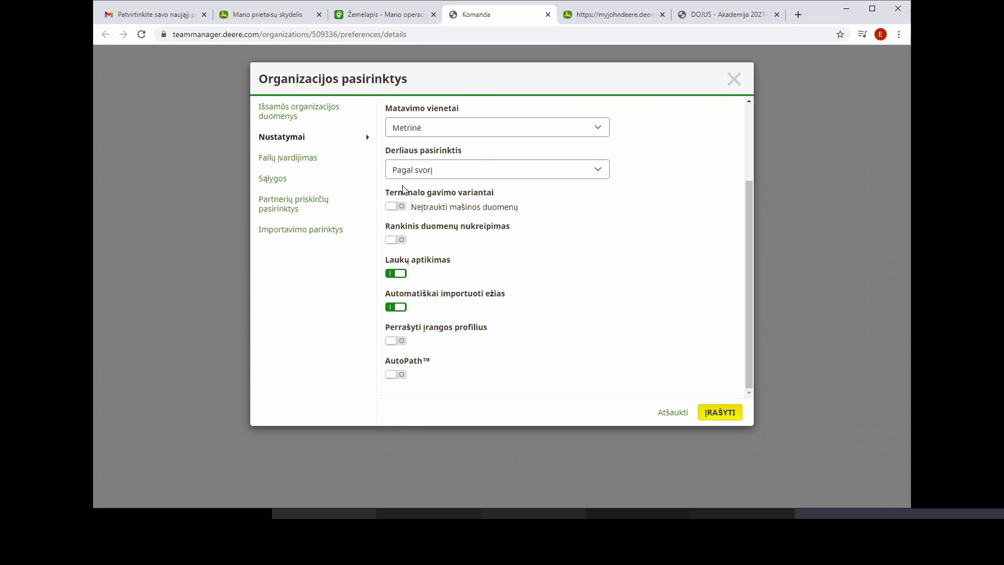
Switch on including machine data from terminals, after toggling it off and on
click(396, 209)
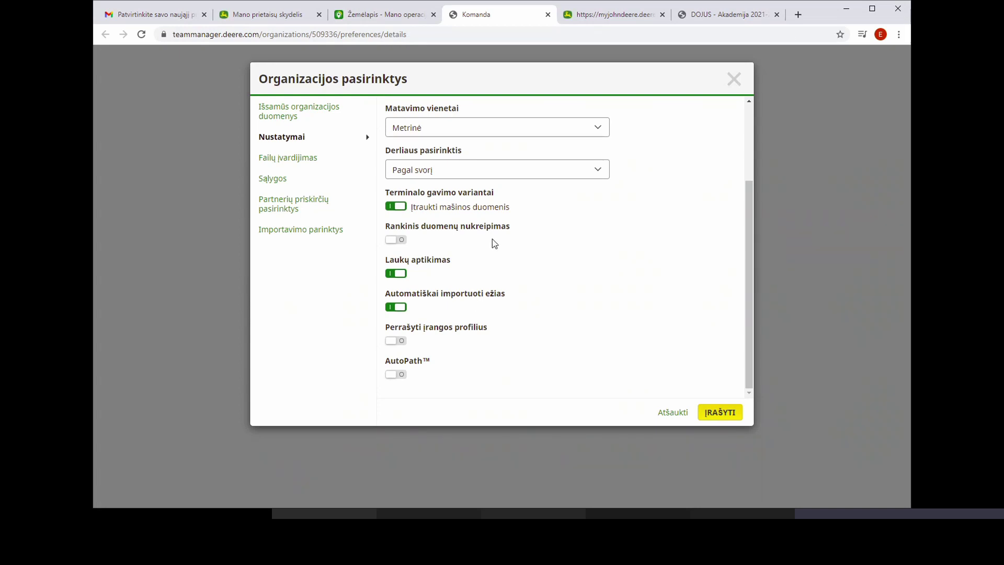
click(398, 208)
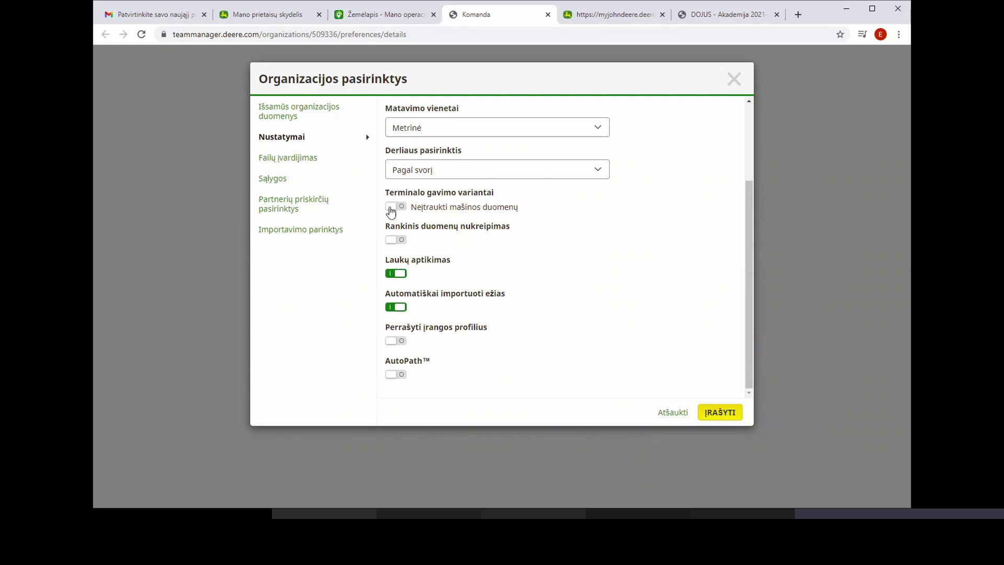
click(399, 210)
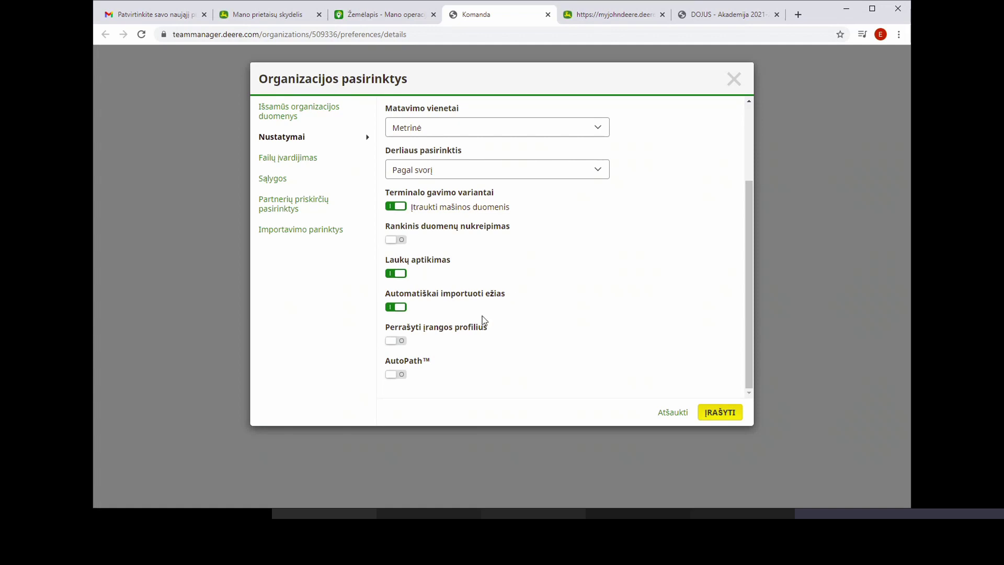
Check the automatic boundary import setting and leave AutoPath™ switched on
drag(489, 296, 510, 297)
drag(386, 360, 432, 362)
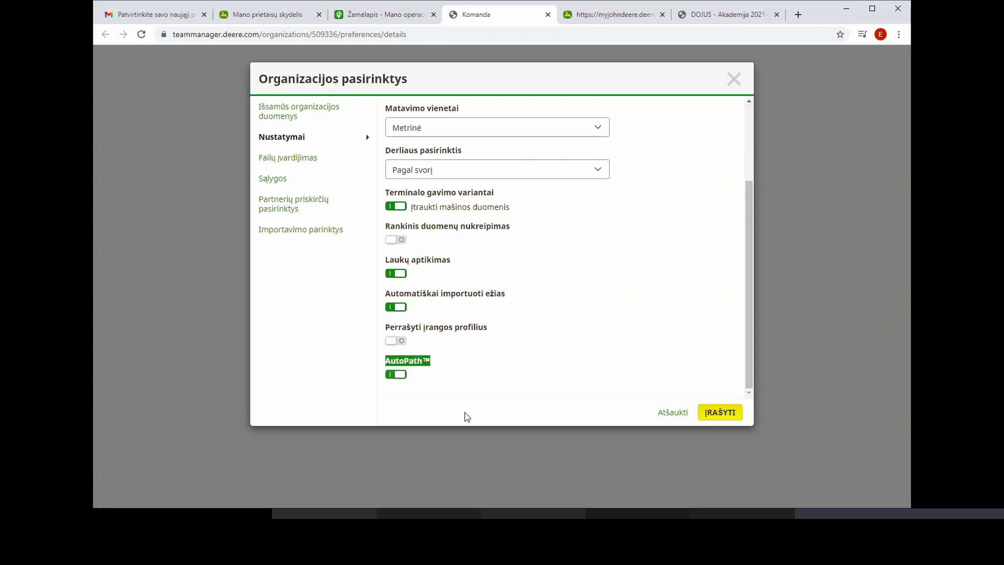
click(416, 377)
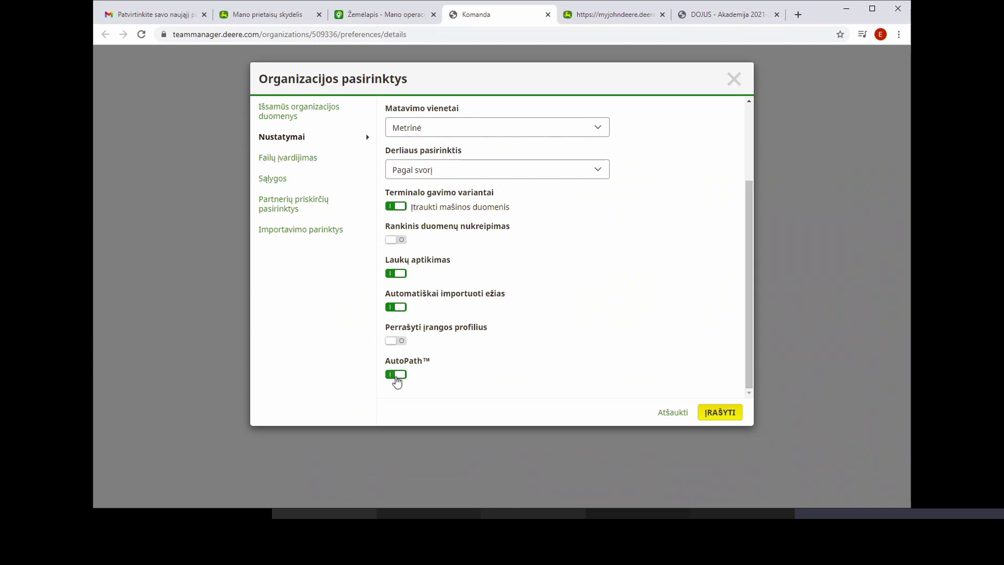
click(396, 377)
click(396, 376)
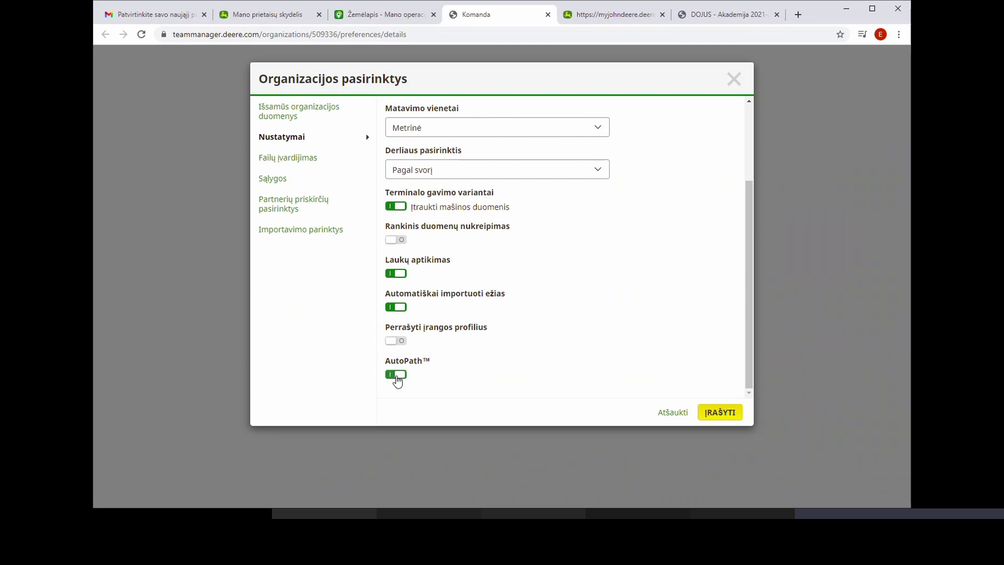
View the Failų įvardijimas templates in edit mode, then open the organization's Sąlygos
click(287, 159)
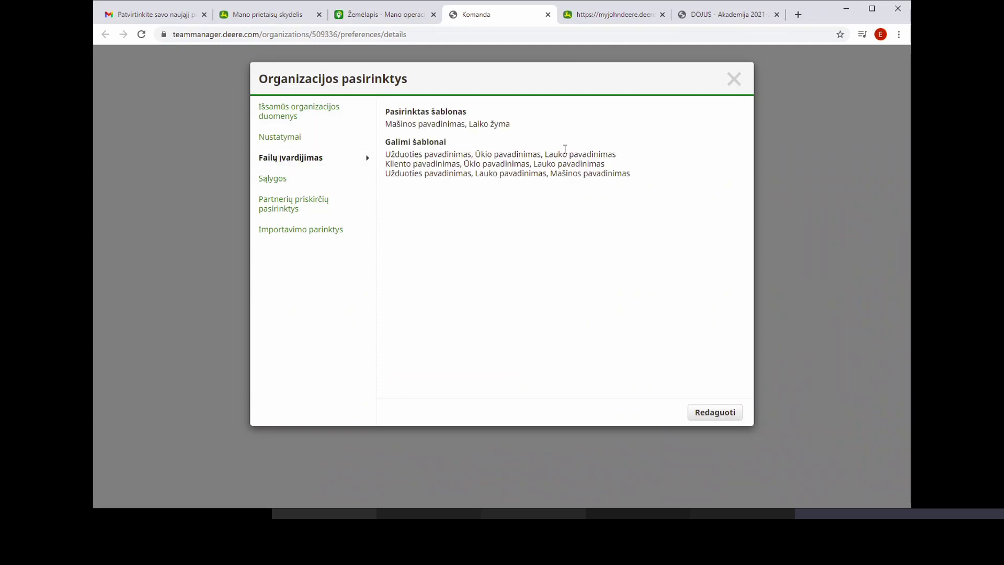
click(715, 413)
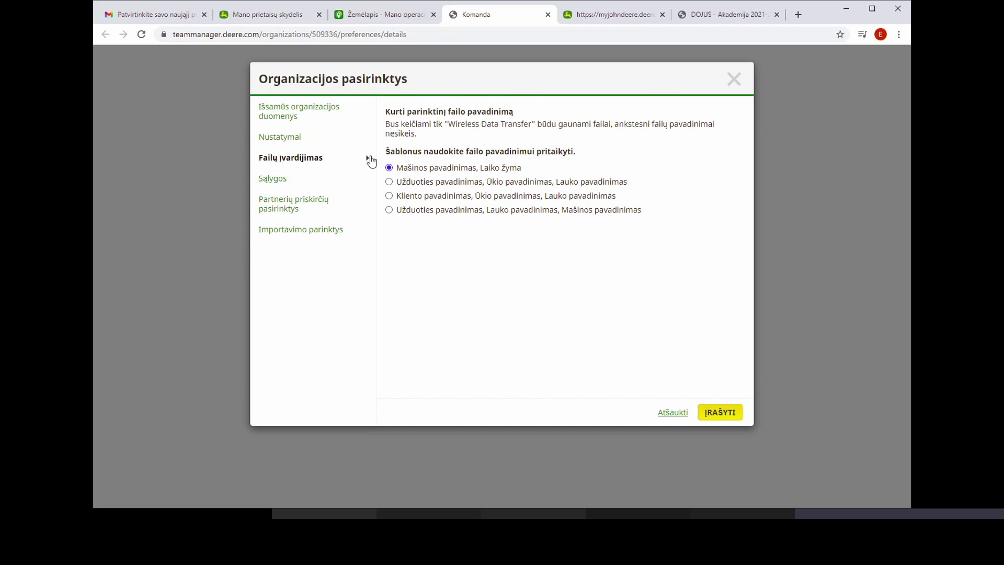
click(321, 184)
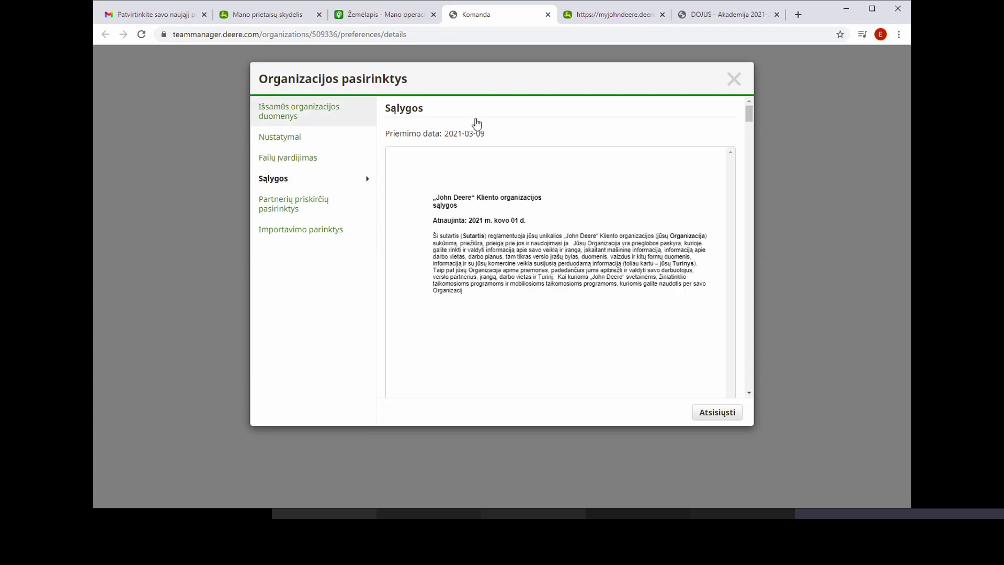
Highlight the terms acceptance date, then open Partnerių priskirčių pasirinktys
drag(462, 133, 485, 133)
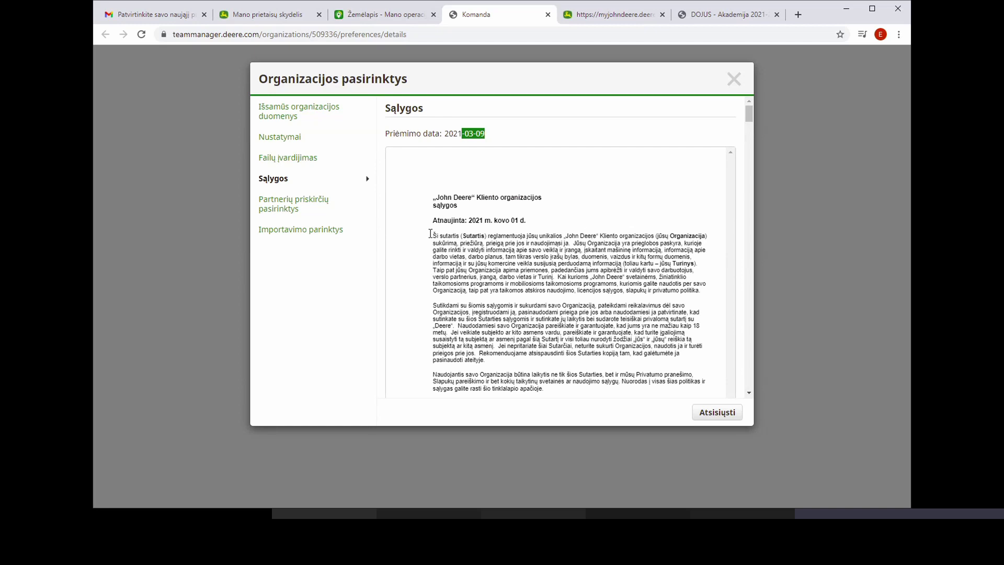
click(297, 209)
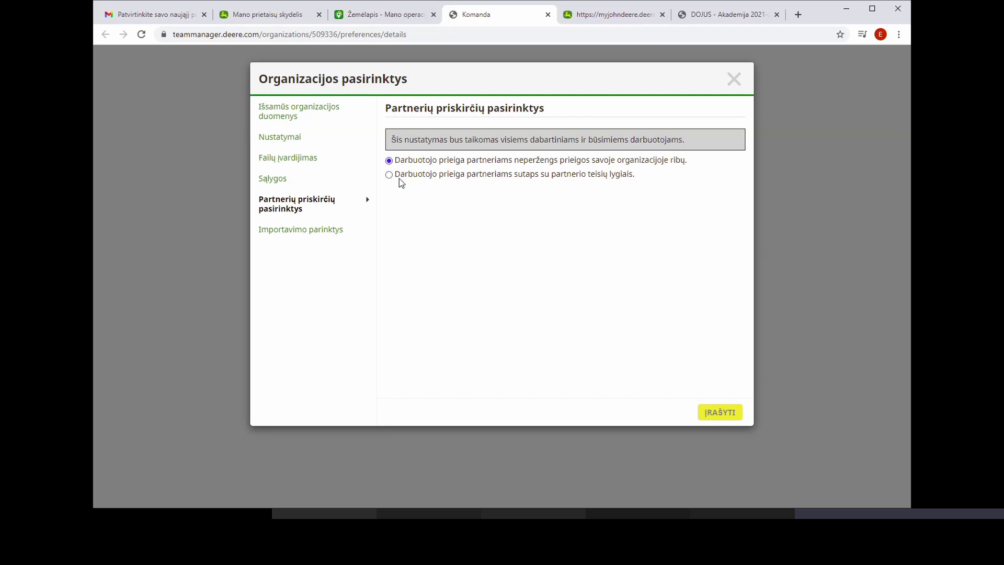
Check the import options (Gaminiai: Niekada neimportuoti), then close the preferences dialog after reloading the page
click(307, 230)
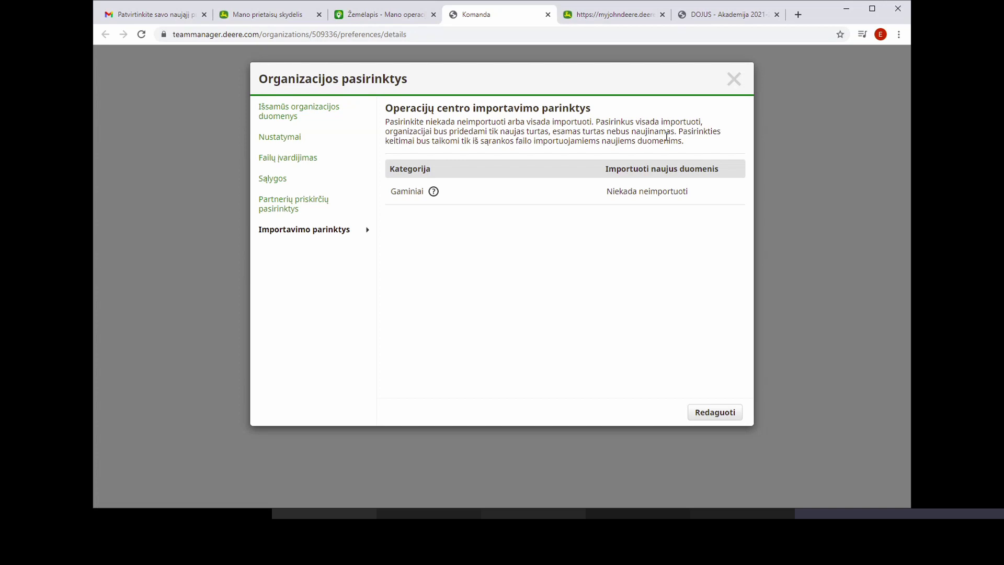
click(734, 79)
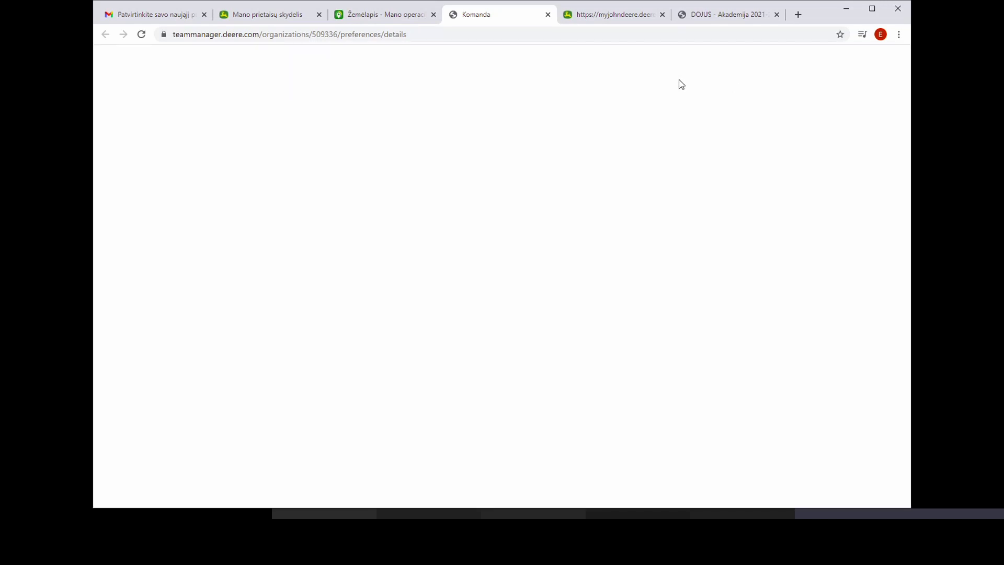
click(143, 36)
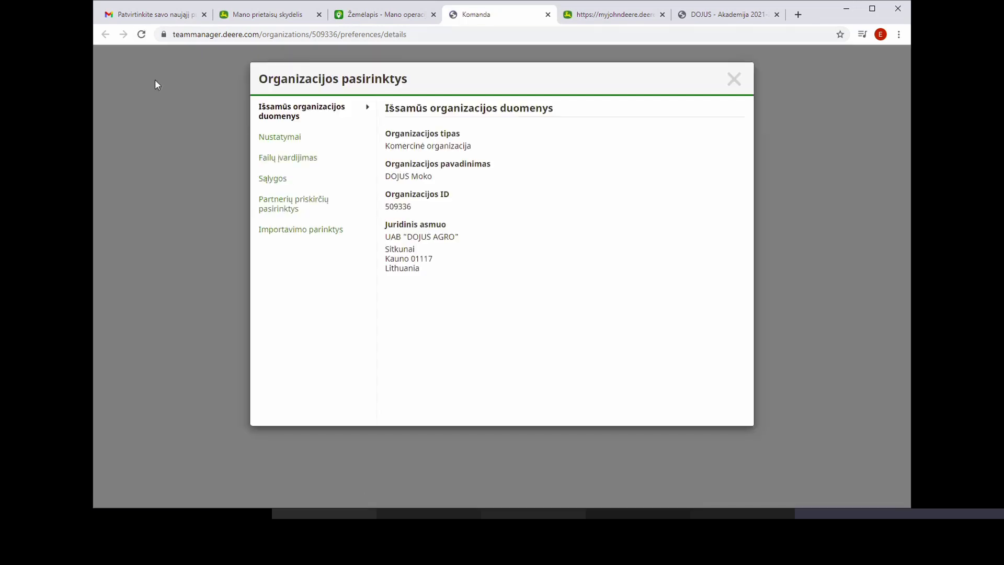
click(735, 79)
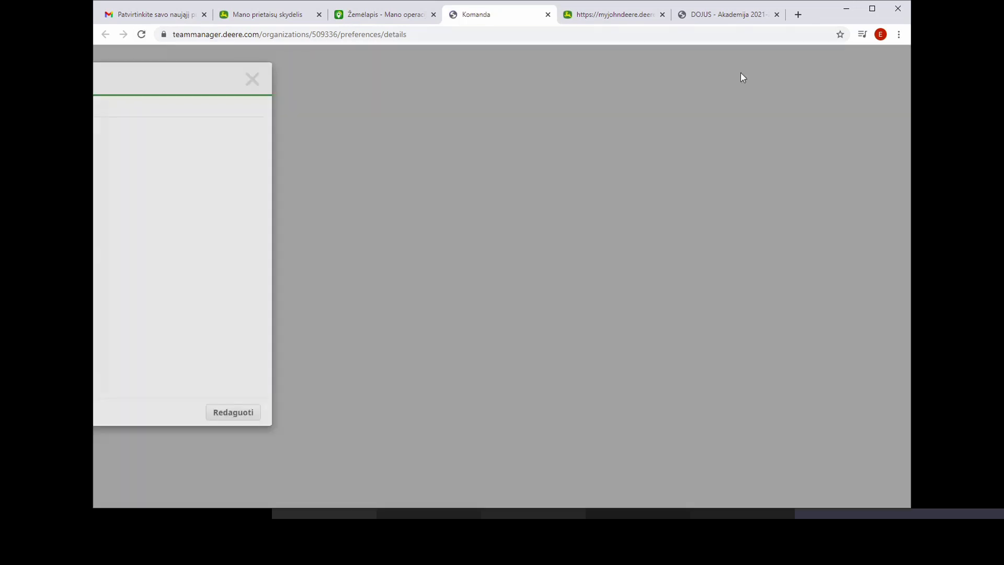
Show the Žemėlapis map with the time zone prompt dismissed and Palydovas satellite imagery on
click(381, 19)
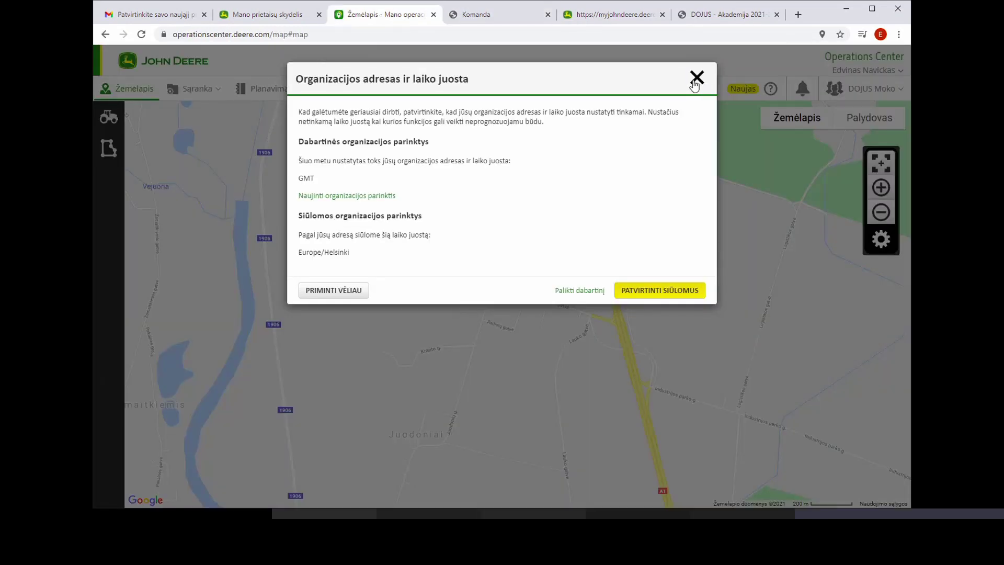
click(697, 78)
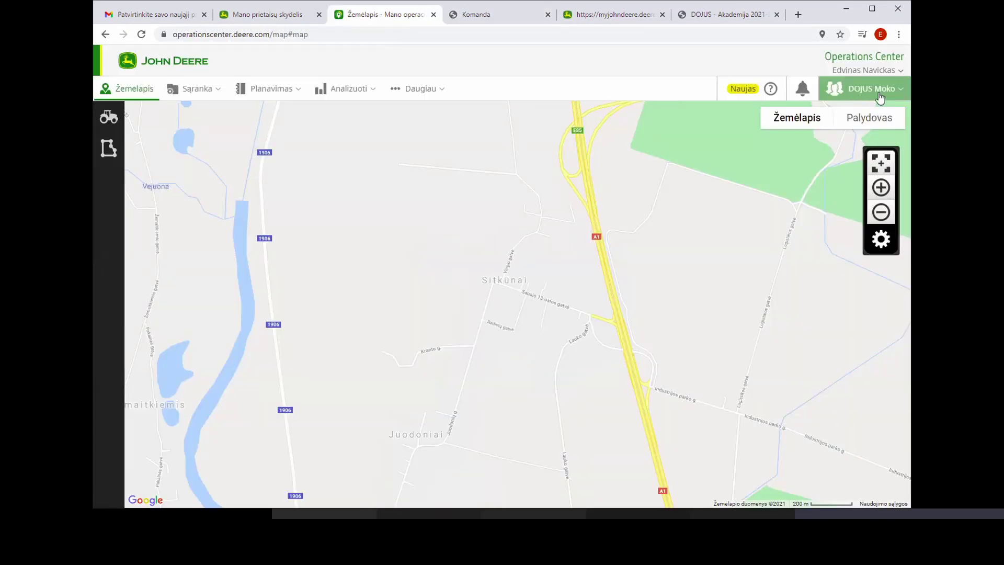
click(869, 119)
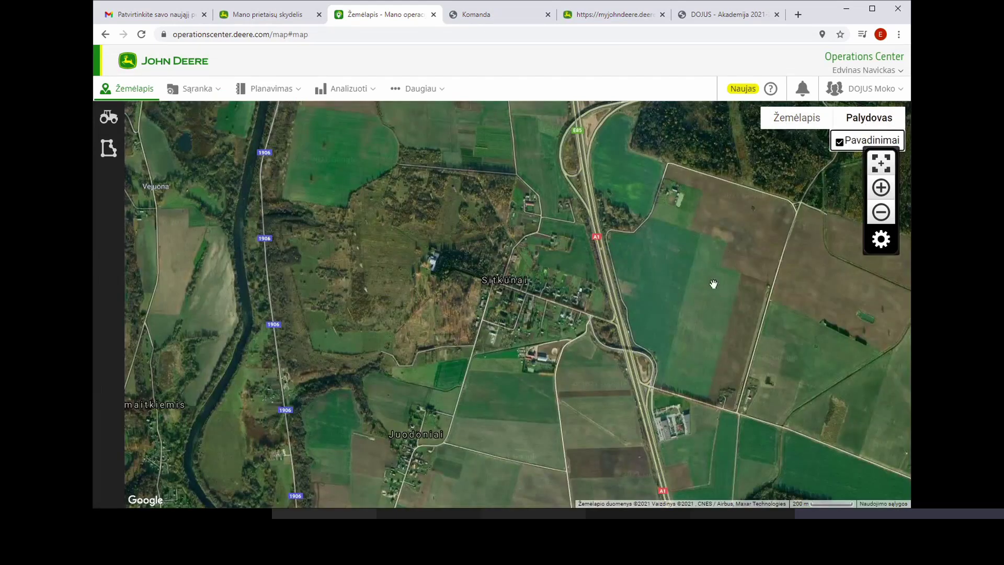
Pan and zoom the satellite map out from Sitkūnai to the area around Kaunas
drag(707, 410, 397, 255)
scroll(396, 255, down, 3)
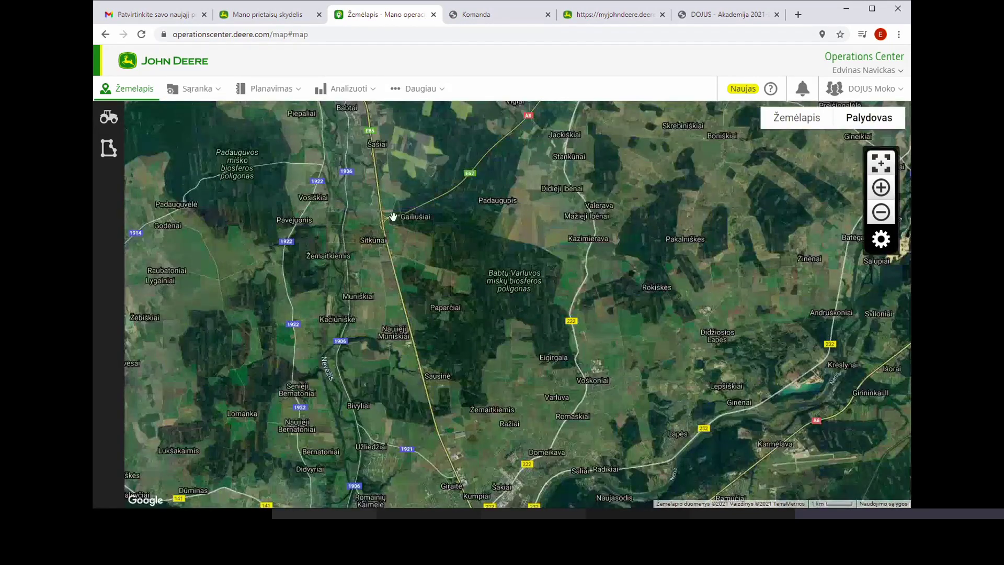
drag(393, 216, 579, 272)
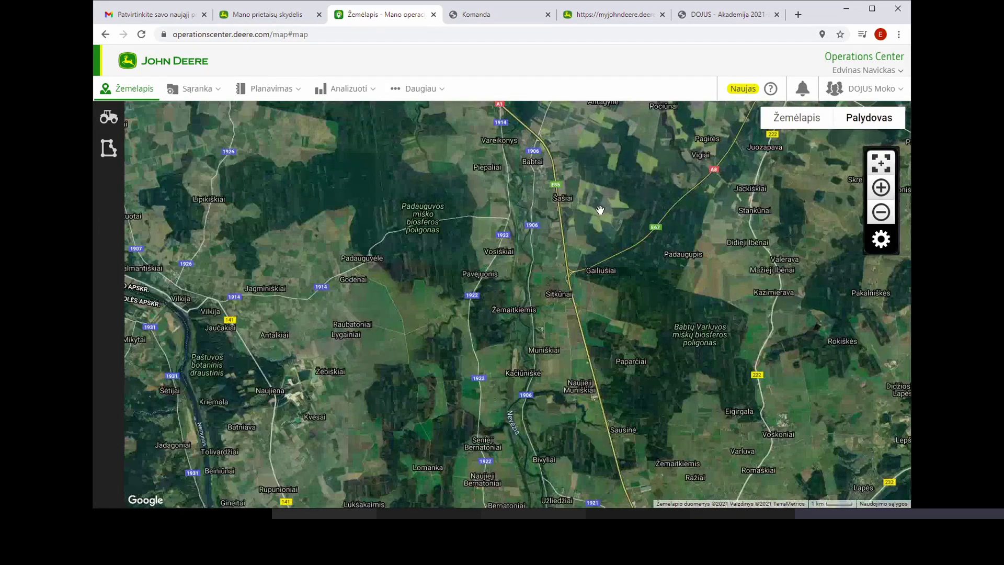
scroll(599, 211, down, 2)
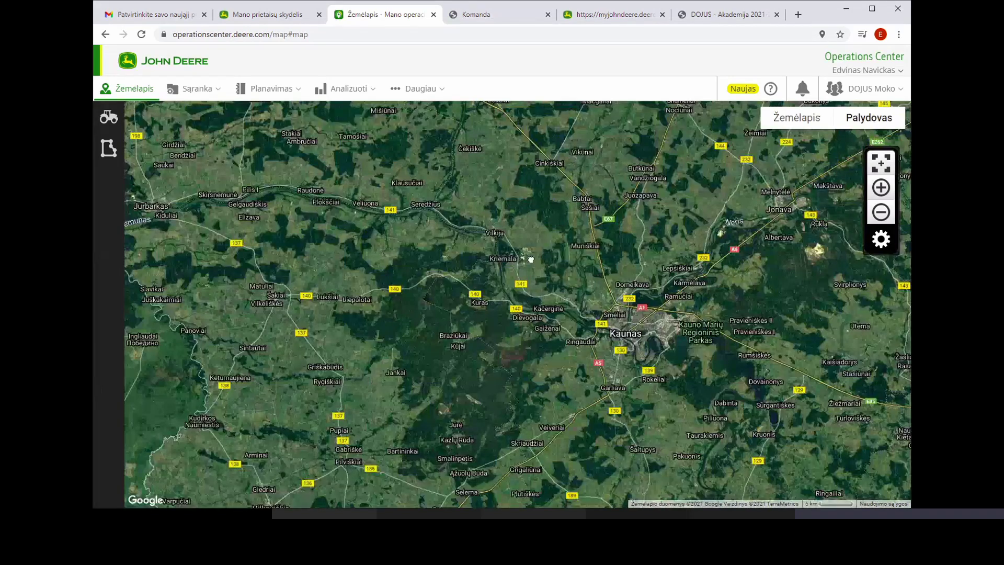
drag(587, 230, 631, 313)
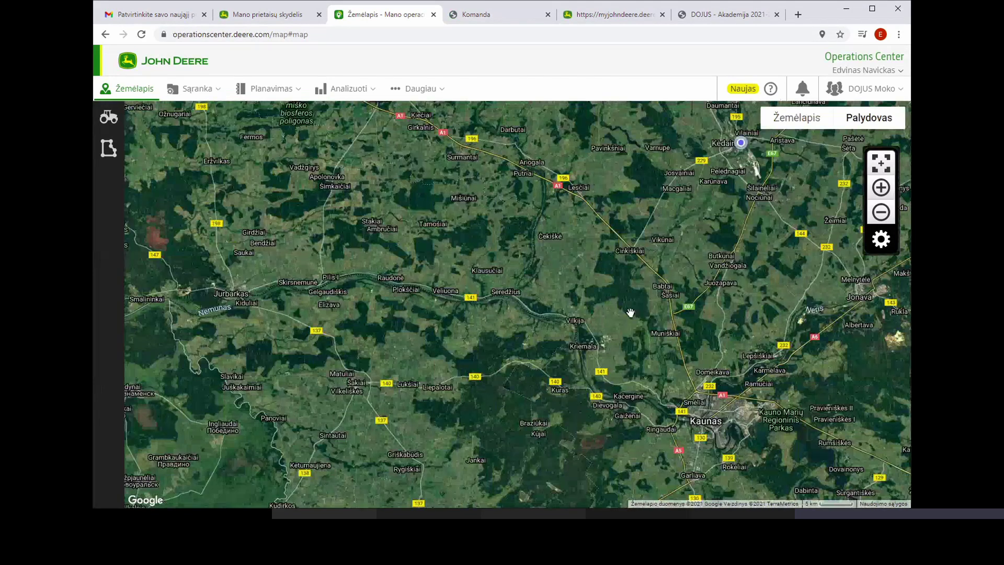
drag(533, 274, 568, 286)
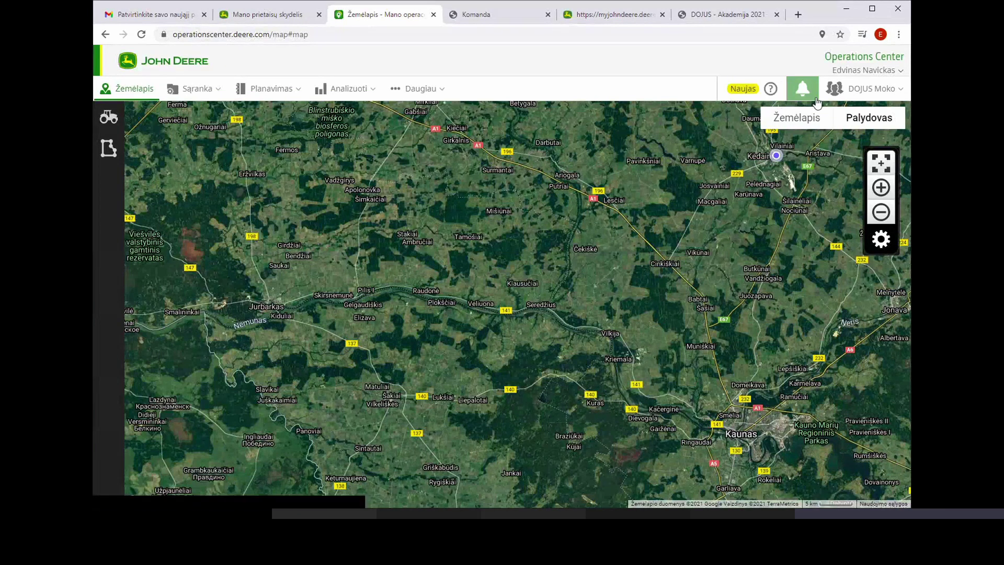
click(856, 94)
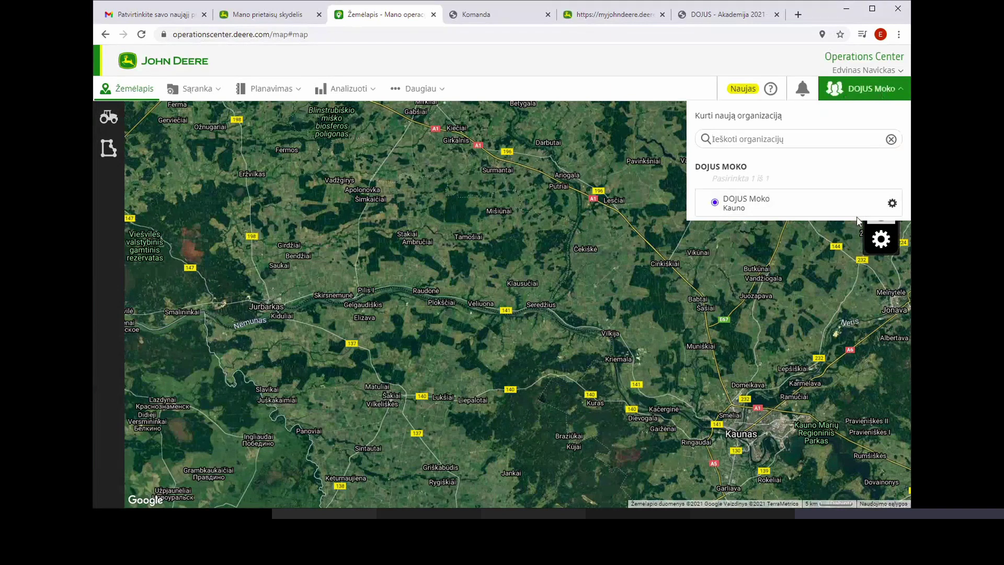
click(893, 205)
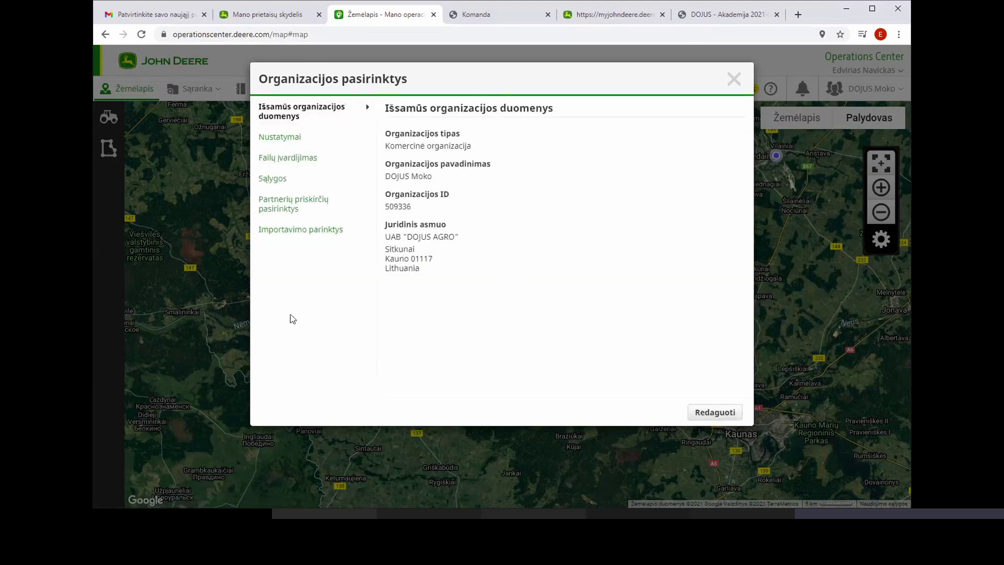
click(733, 80)
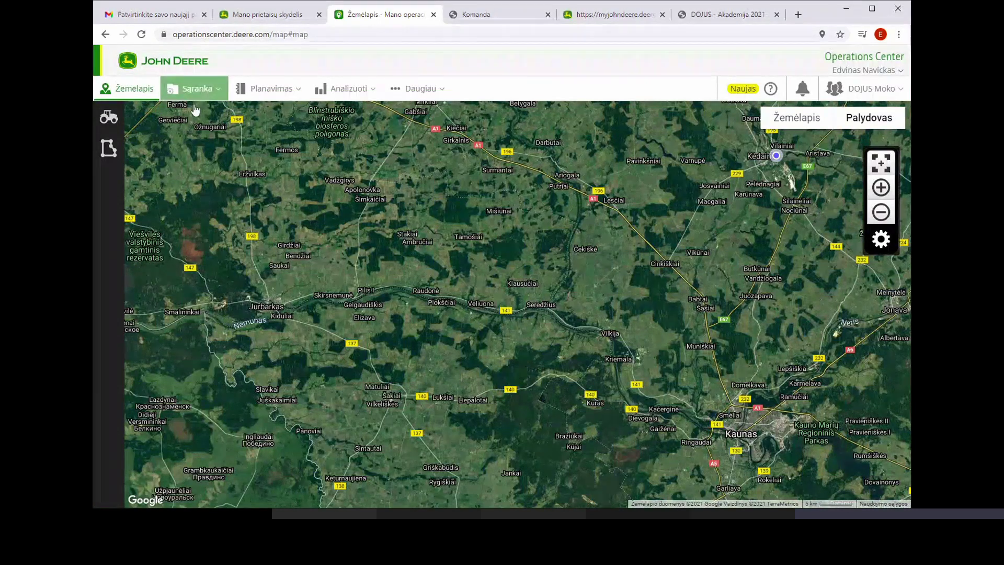
Go to the Komanda team management page from the Sąranka setup menu
click(215, 94)
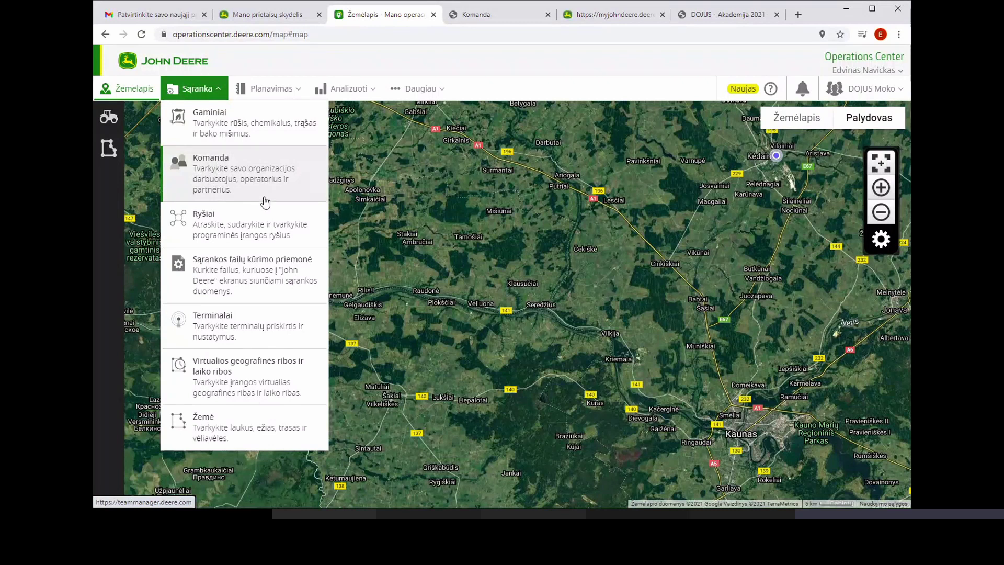
click(261, 178)
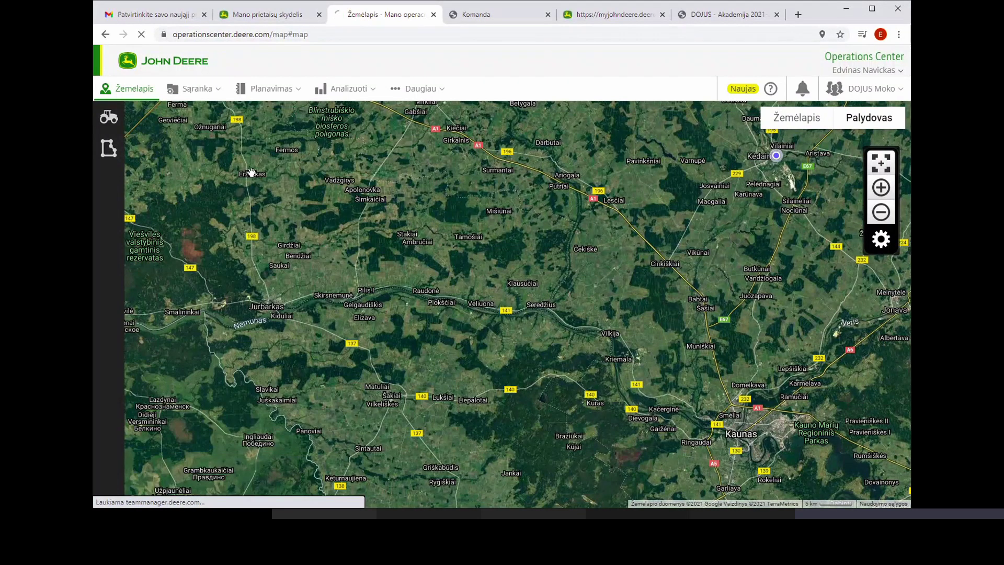